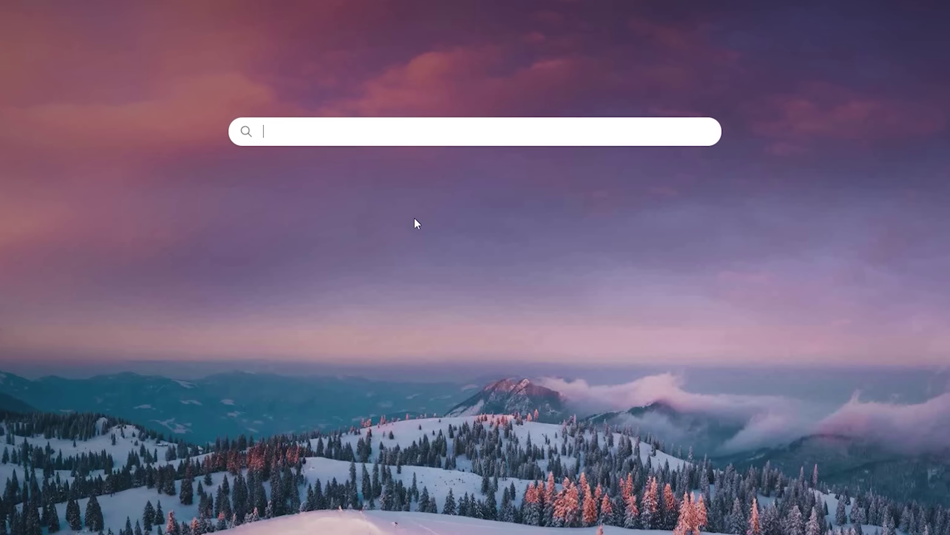
Search the web for 'Videoinu'.
{"action": "type", "text": "Videoinu"}
{"action": "key", "text": "Return"}
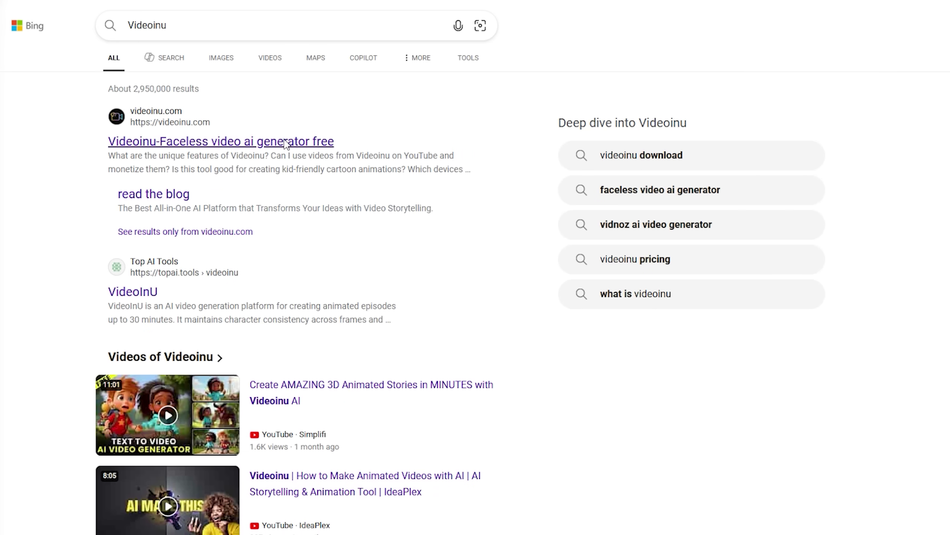
Open videoinu.com from the results and scroll through the homepage feature sections.
{"action": "left_click", "coordinate": [286, 142]}
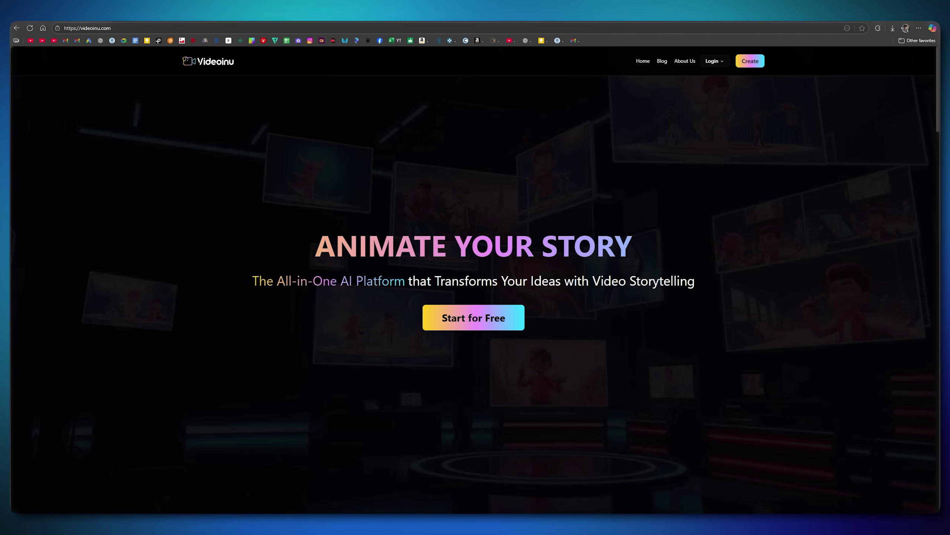
{"action": "scroll", "coordinate": [661, 307], "scroll_direction": "down", "scroll_amount": 8}
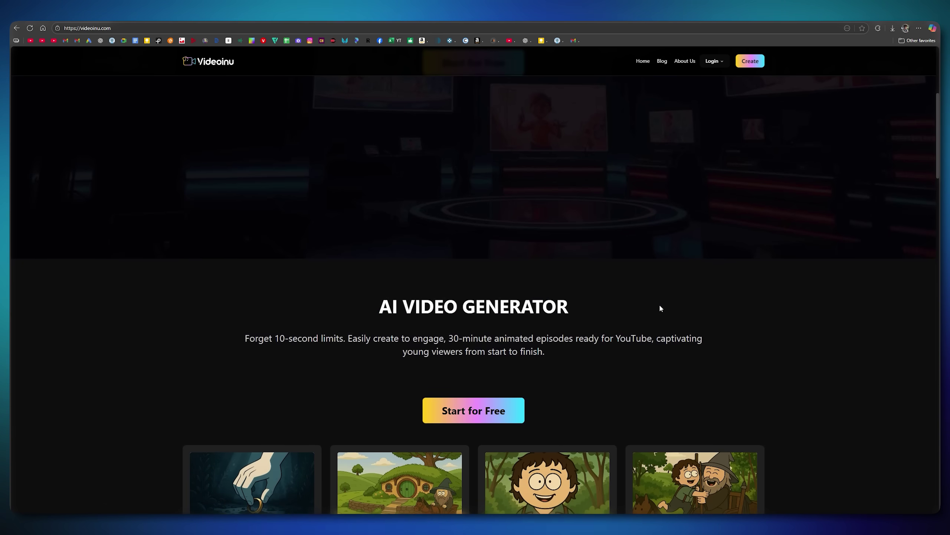
{"action": "scroll", "coordinate": [660, 308], "scroll_direction": "down", "scroll_amount": 1}
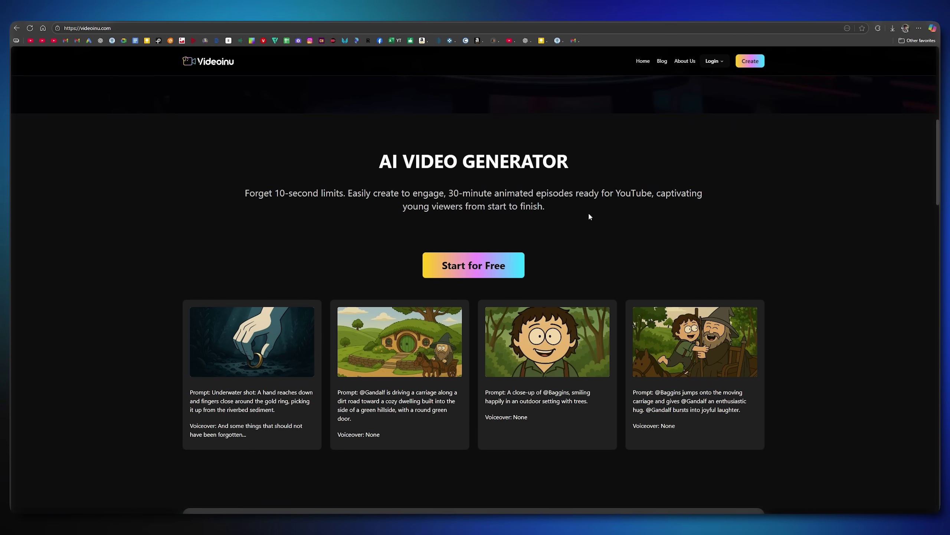
{"action": "scroll", "coordinate": [606, 224], "scroll_direction": "down", "scroll_amount": 8}
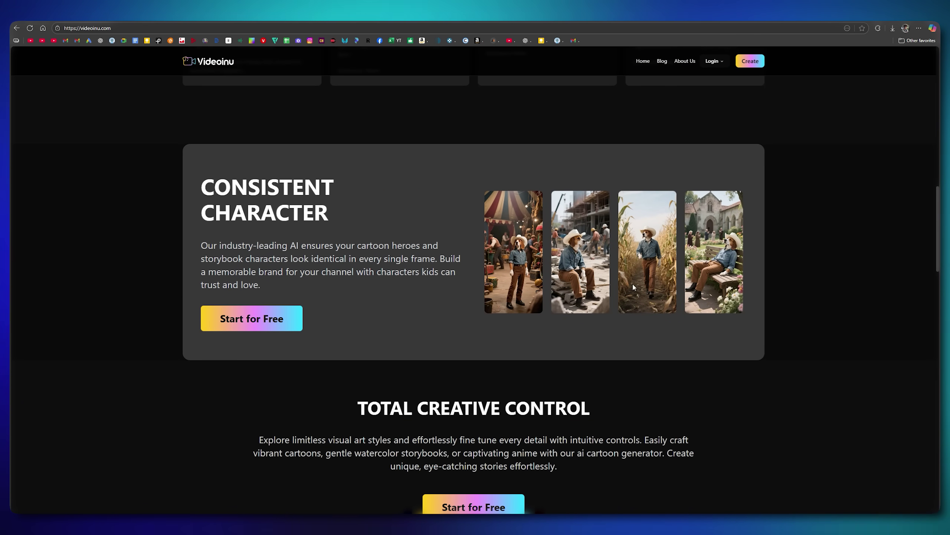
{"action": "scroll", "coordinate": [446, 294], "scroll_direction": "down", "scroll_amount": 3}
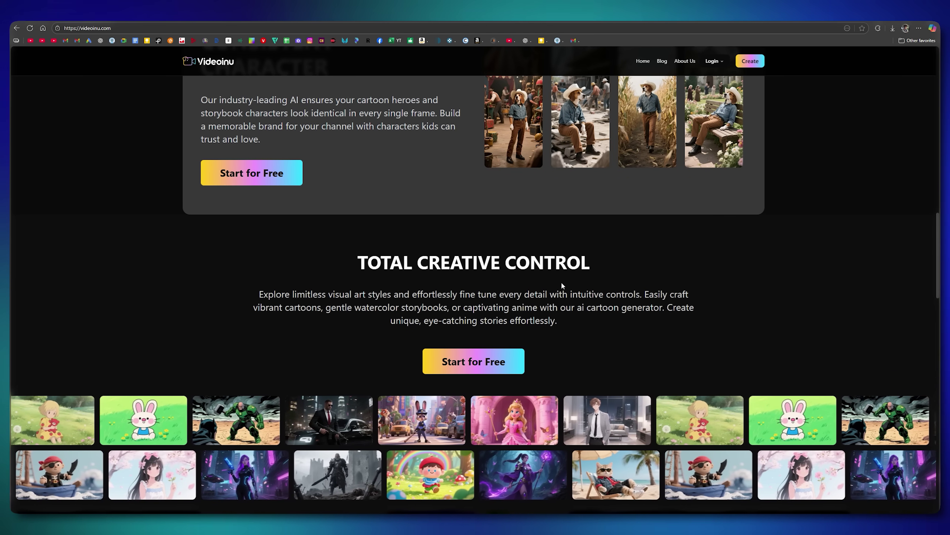
{"action": "scroll", "coordinate": [684, 277], "scroll_direction": "up", "scroll_amount": 20}
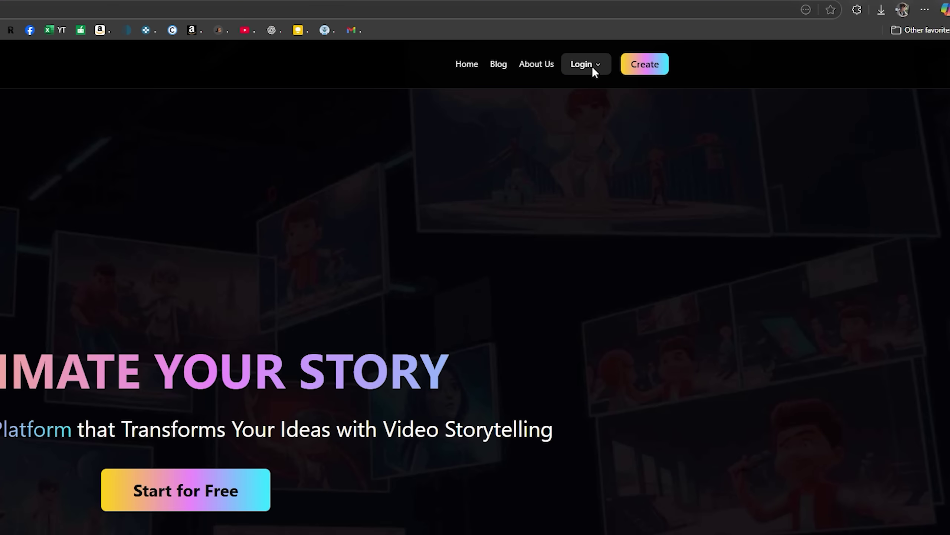
Log in to Videoinu with Google, choosing the Google account to use.
{"action": "left_click", "coordinate": [713, 61]}
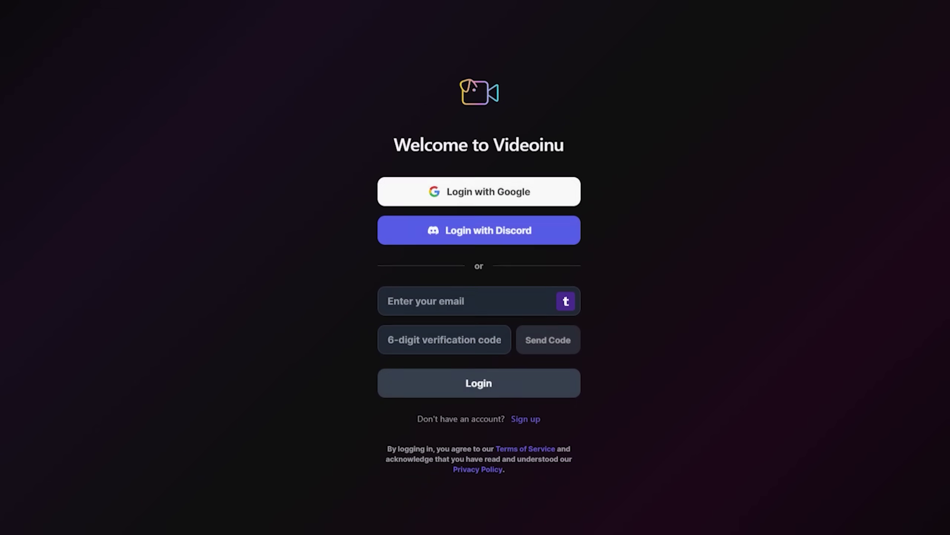
{"action": "left_click", "coordinate": [521, 189]}
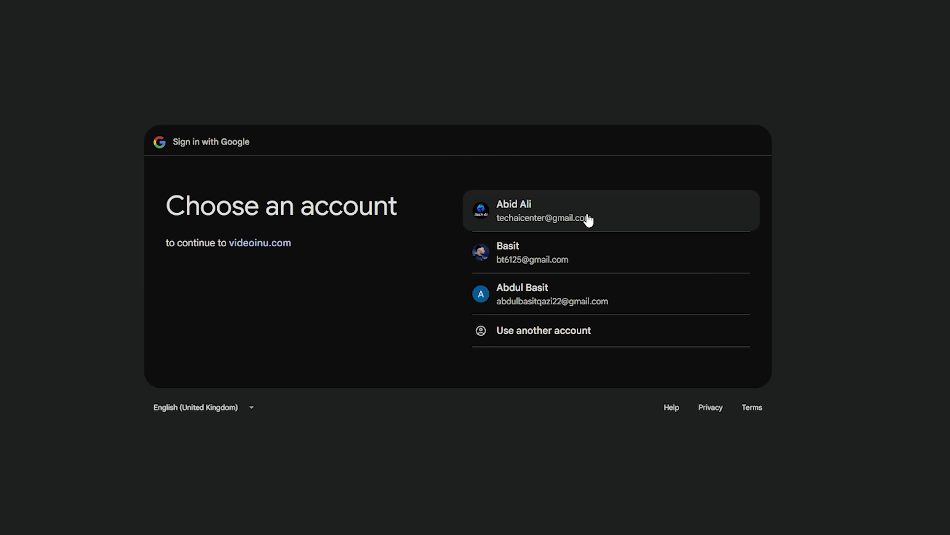
{"action": "left_click", "coordinate": [586, 214]}
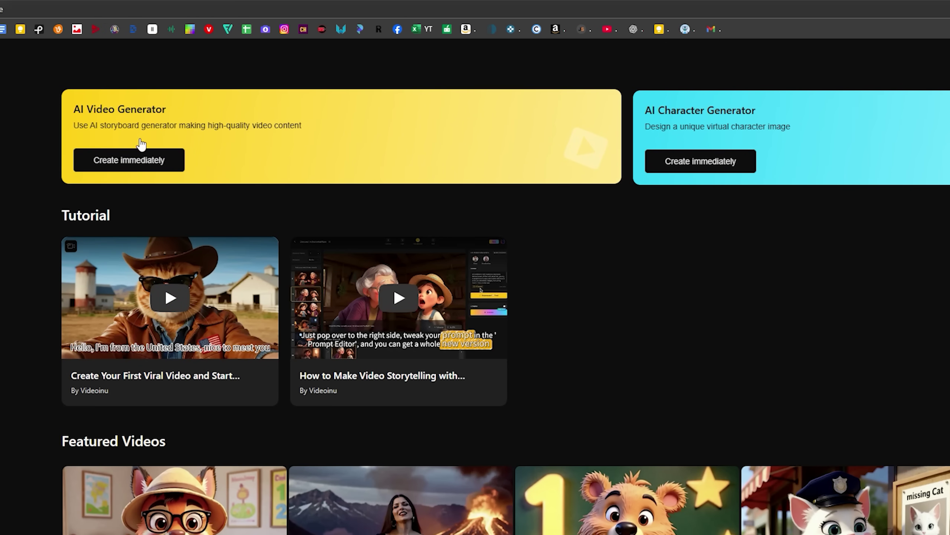
Start a new AI Video Generator project and paste the Turtle versus Rabbit story into Smart Script.
{"action": "left_click", "coordinate": [139, 152]}
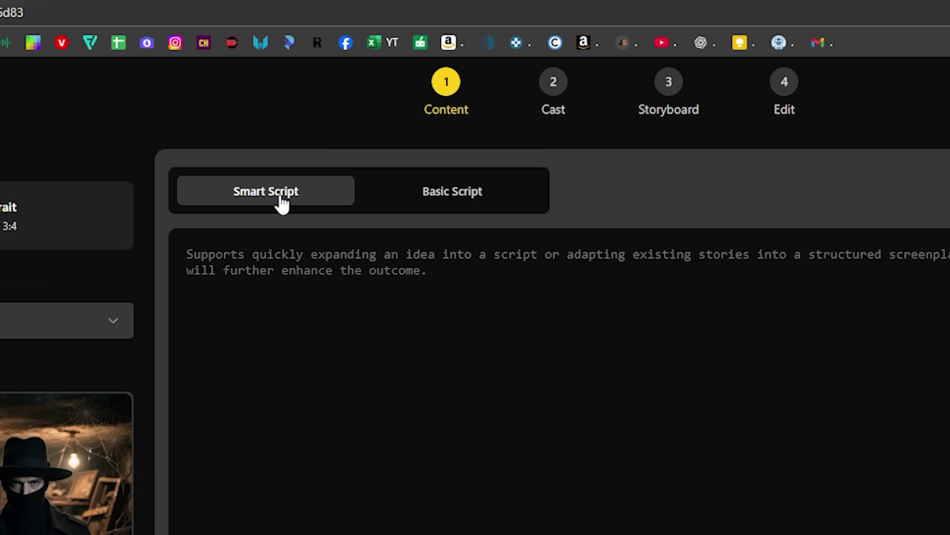
{"action": "left_click", "coordinate": [449, 202]}
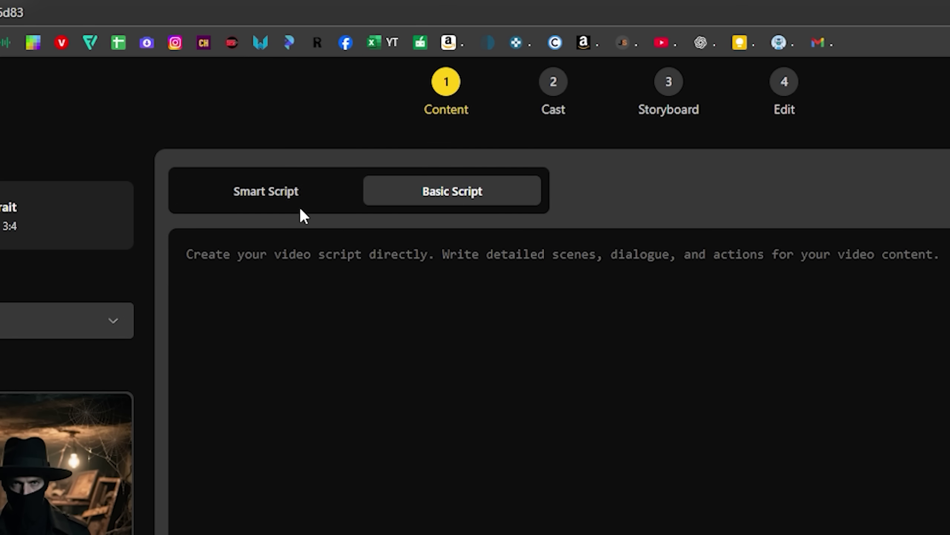
{"action": "left_click", "coordinate": [281, 198]}
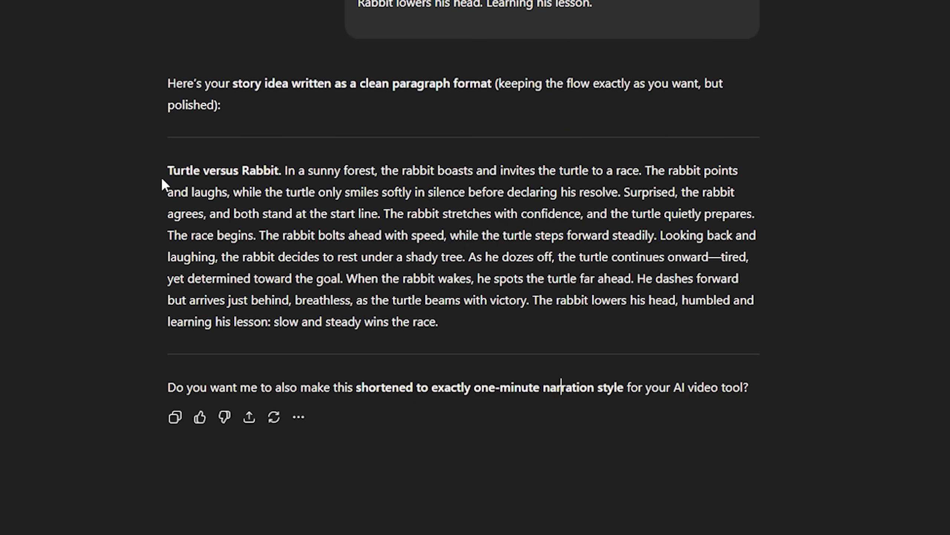
{"action": "left_click_drag", "start_coordinate": [162, 176], "coordinate": [442, 335]}
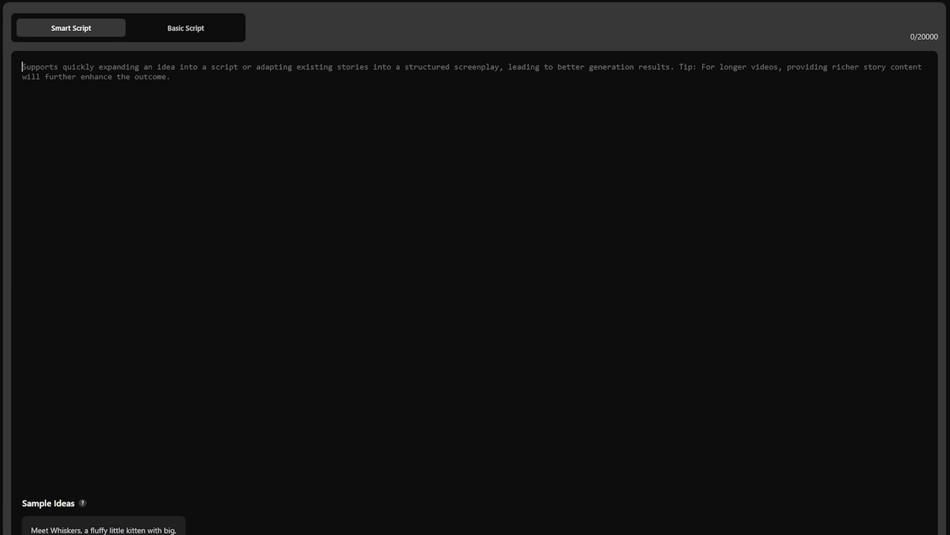
{"action": "key", "text": "ctrl+v"}
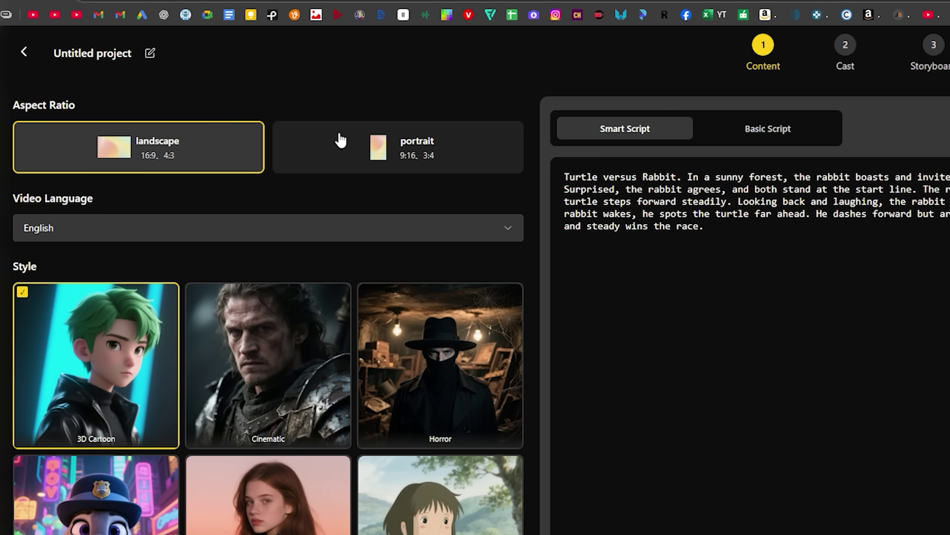
Keep the video landscape 16:9 in English, then scroll down to the style settings.
{"action": "left_click", "coordinate": [339, 135]}
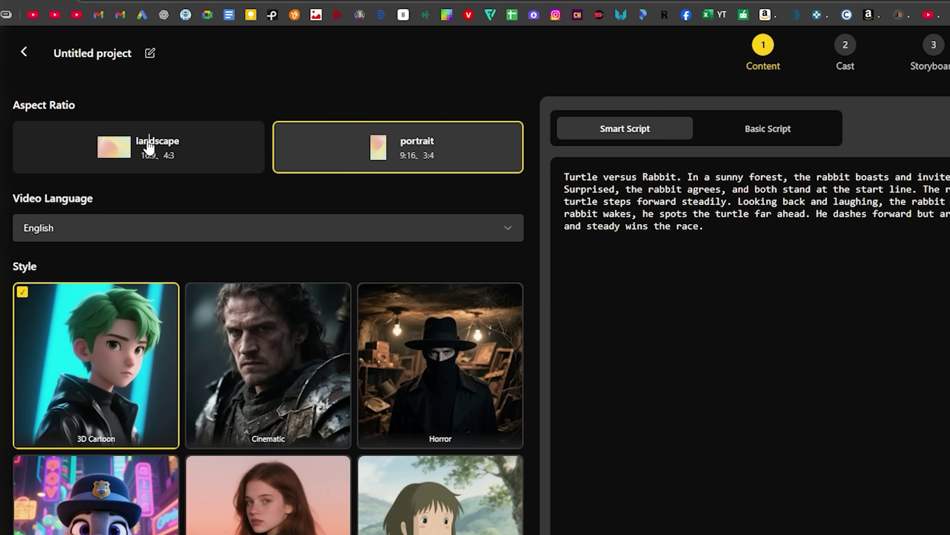
{"action": "left_click", "coordinate": [149, 146]}
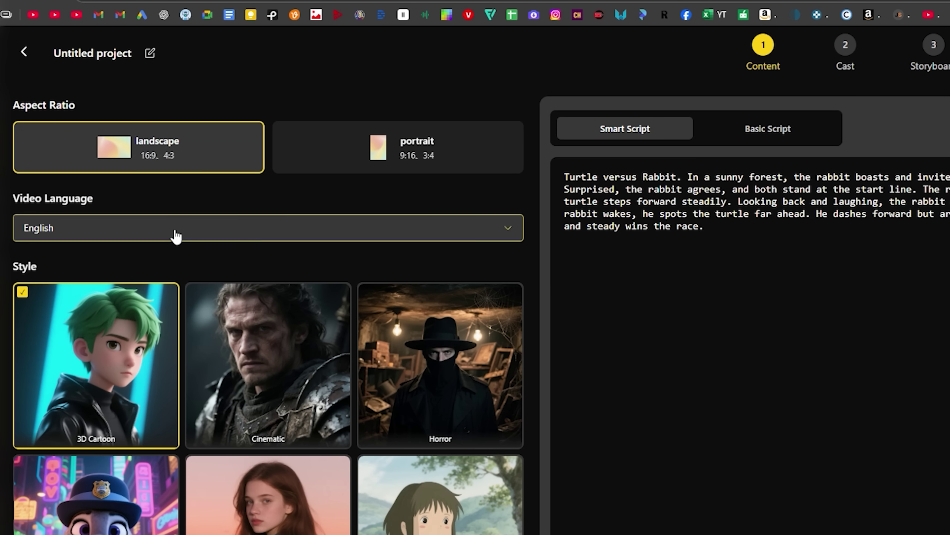
{"action": "left_click", "coordinate": [176, 233]}
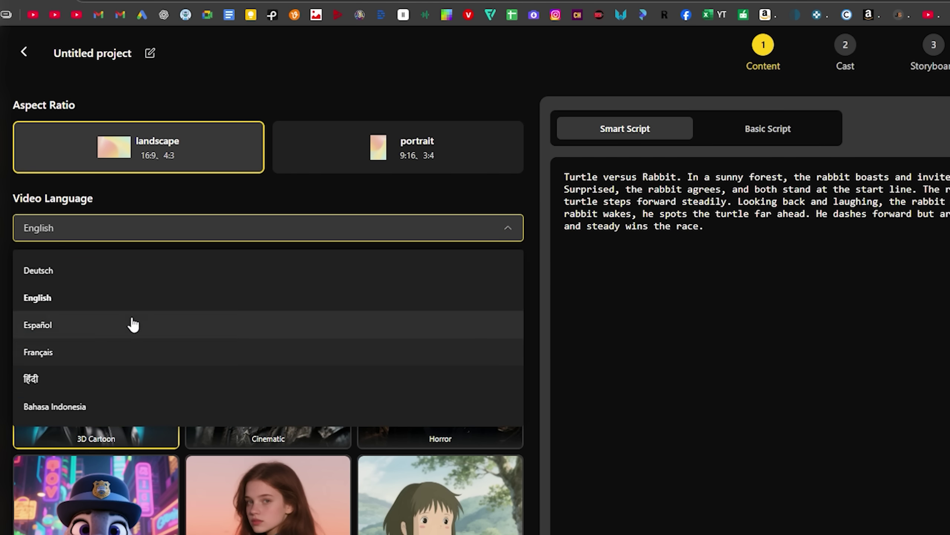
{"action": "left_click", "coordinate": [138, 225]}
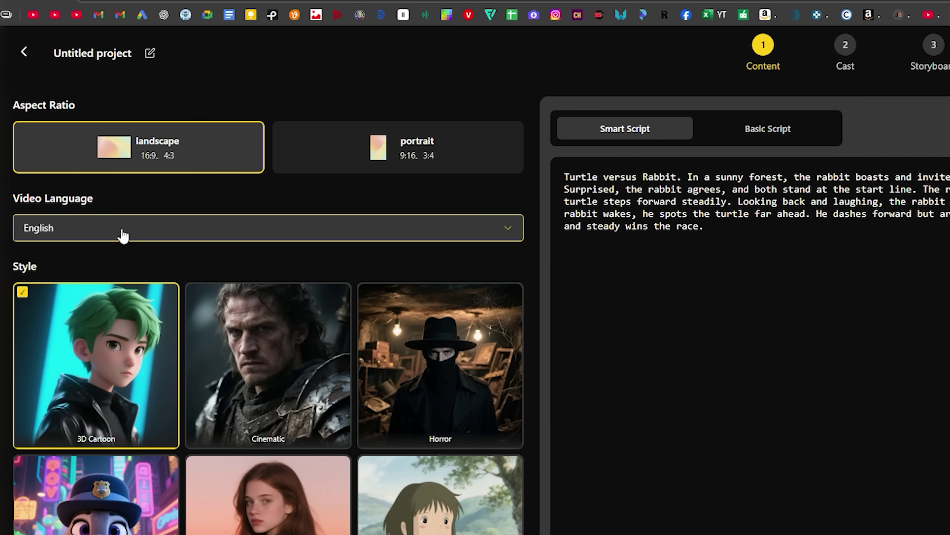
{"action": "scroll", "coordinate": [122, 236], "scroll_direction": "down", "scroll_amount": 5}
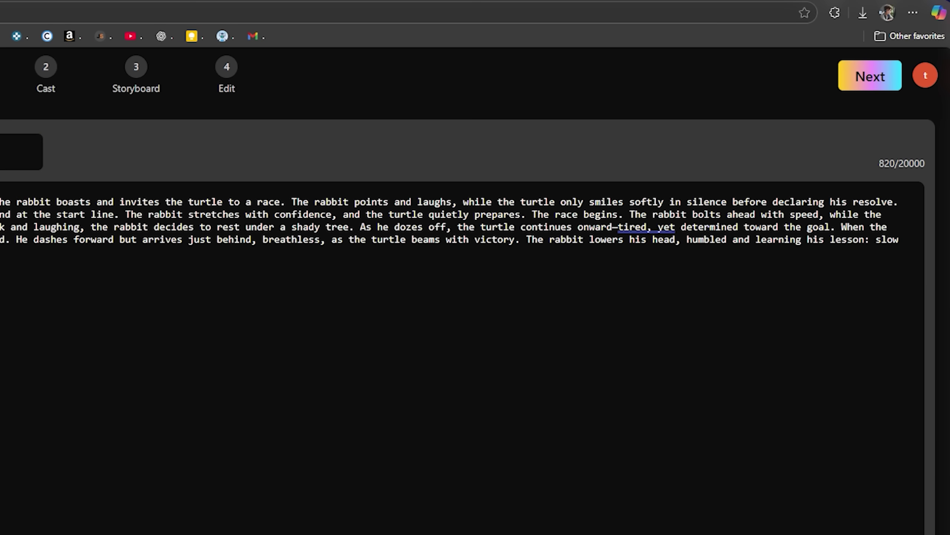
Generate the script and scroll through the resulting 12-shot scene breakdown.
{"action": "left_click", "coordinate": [870, 76]}
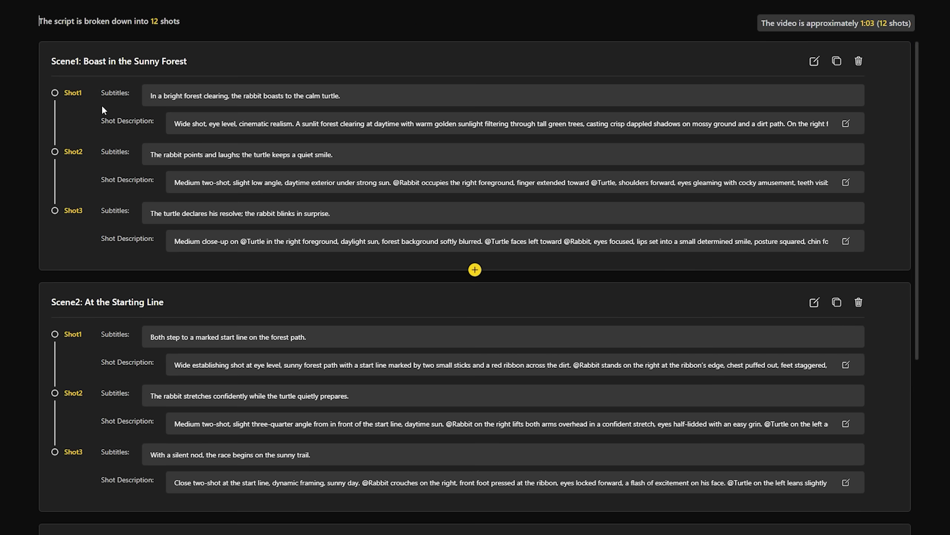
{"action": "scroll", "coordinate": [146, 176], "scroll_direction": "down", "scroll_amount": 9}
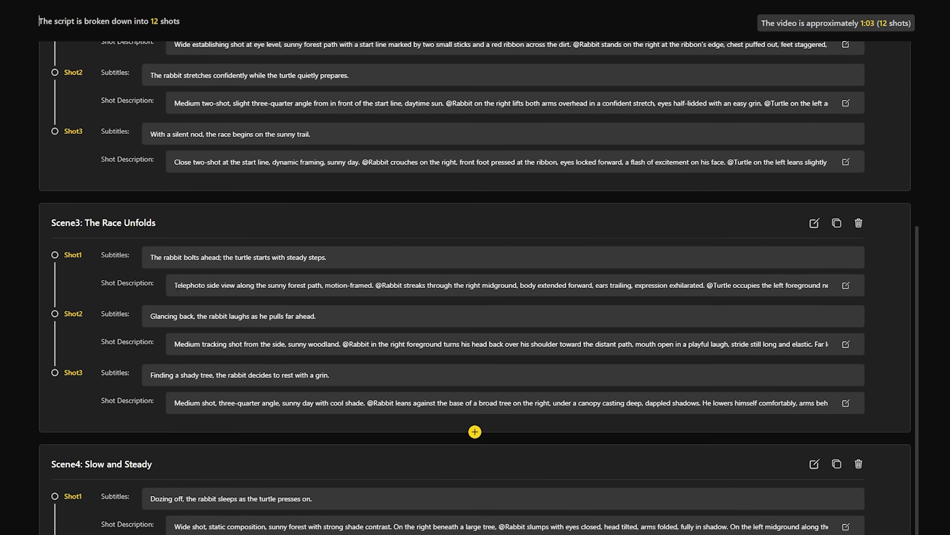
{"action": "scroll", "coordinate": [178, 286], "scroll_direction": "down", "scroll_amount": 2}
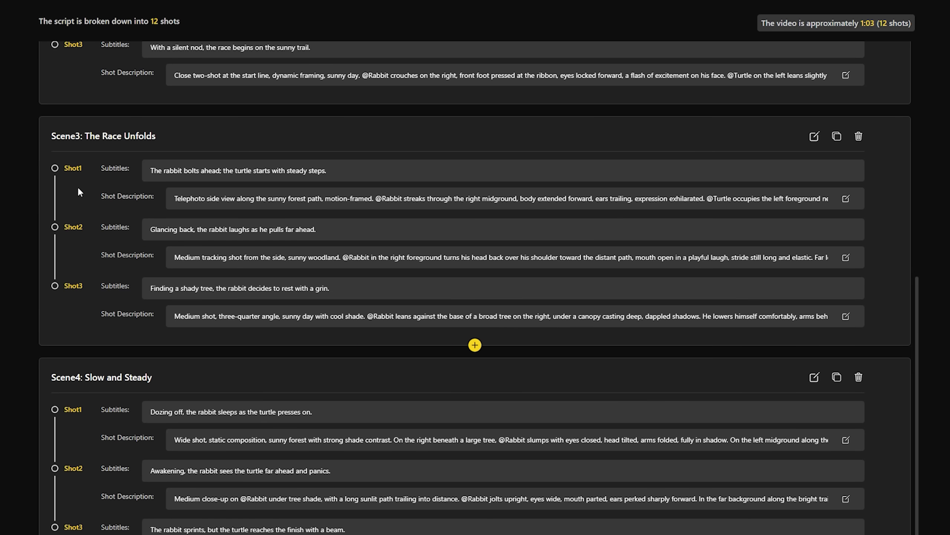
{"action": "scroll", "coordinate": [79, 192], "scroll_direction": "up", "scroll_amount": 5}
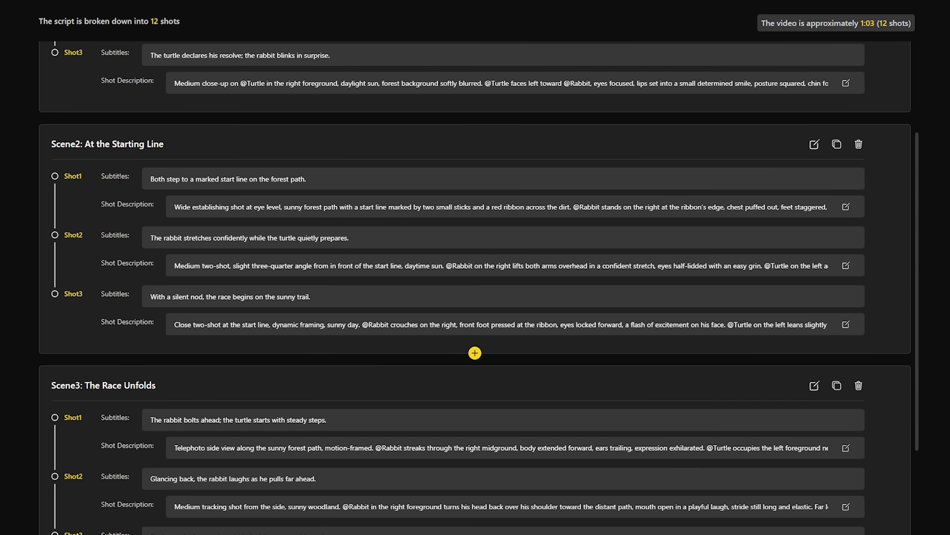
Select text in Scene 2 Shot 1's subtitle, then clear the selection.
{"action": "left_click", "coordinate": [167, 178]}
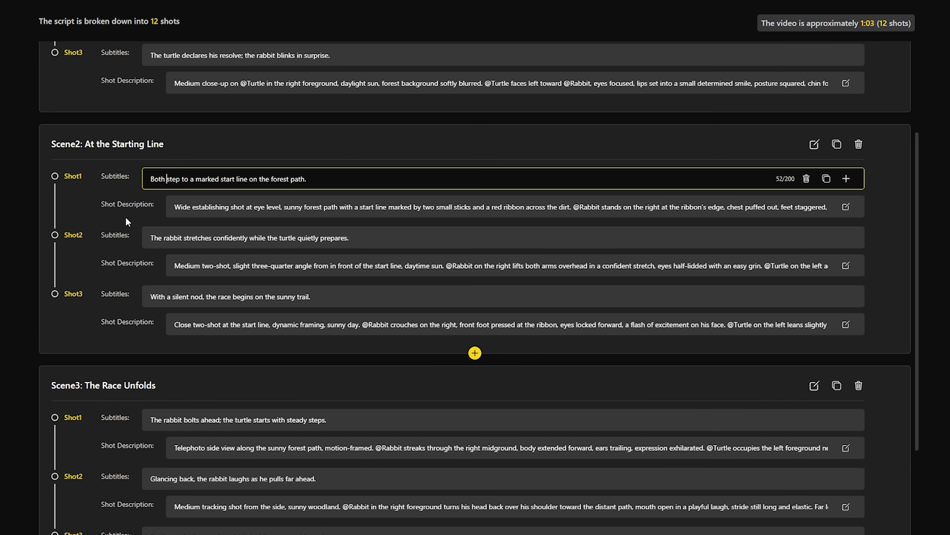
{"action": "left_click", "coordinate": [212, 207]}
{"action": "double_click", "coordinate": [209, 179]}
{"action": "key", "text": "shift+End"}
{"action": "left_click", "coordinate": [317, 180]}
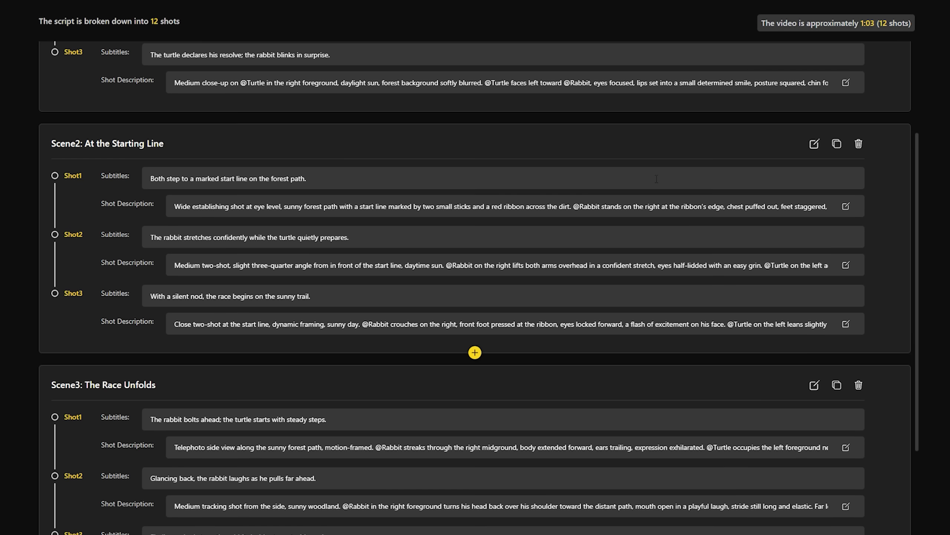
Open and cancel the Add Scene form, then submit the scenes for casting.
{"action": "scroll", "coordinate": [655, 180], "scroll_direction": "down", "scroll_amount": 3}
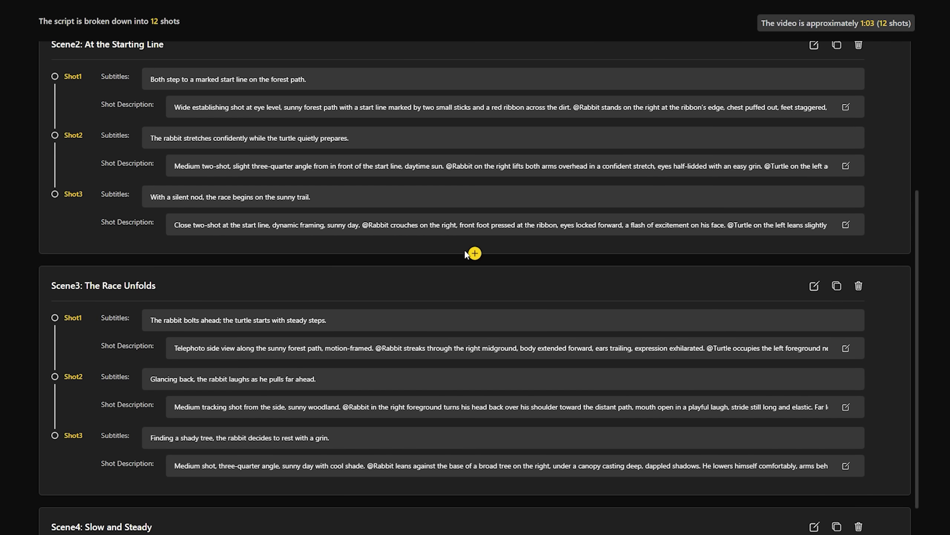
{"action": "left_click", "coordinate": [475, 254]}
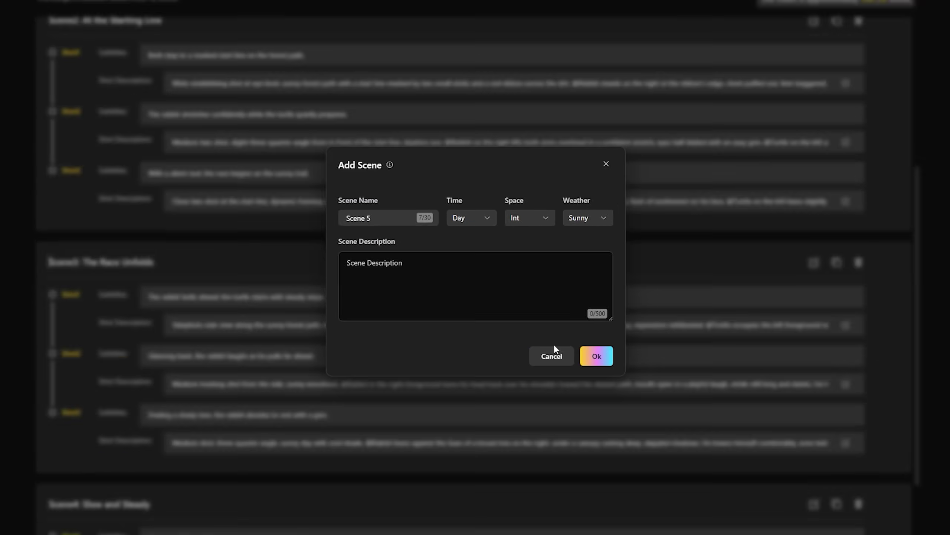
{"action": "left_click", "coordinate": [579, 368]}
{"action": "scroll", "coordinate": [524, 323], "scroll_direction": "down", "scroll_amount": 3}
{"action": "left_click", "coordinate": [839, 69]}
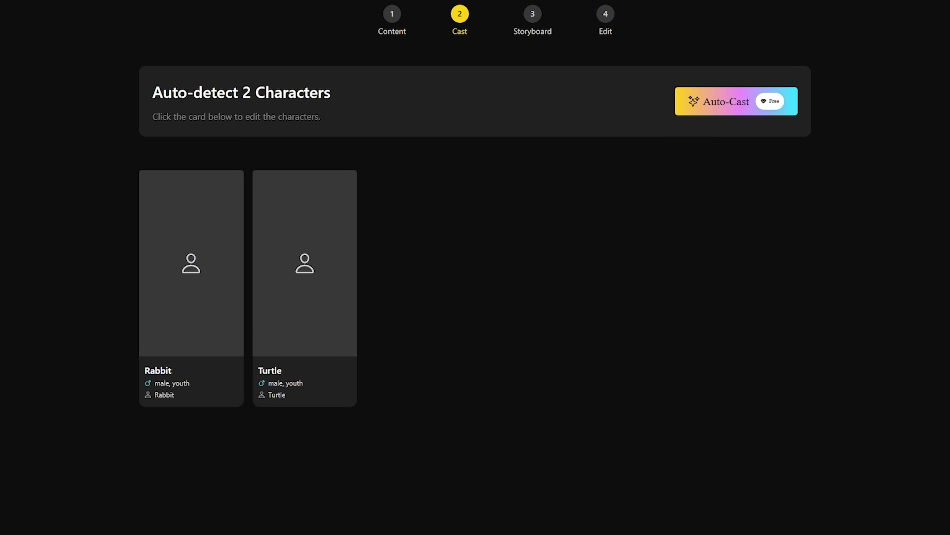
Auto-generate looks for both the Rabbit and Turtle characters.
{"action": "mouse_move", "coordinate": [219, 305]}
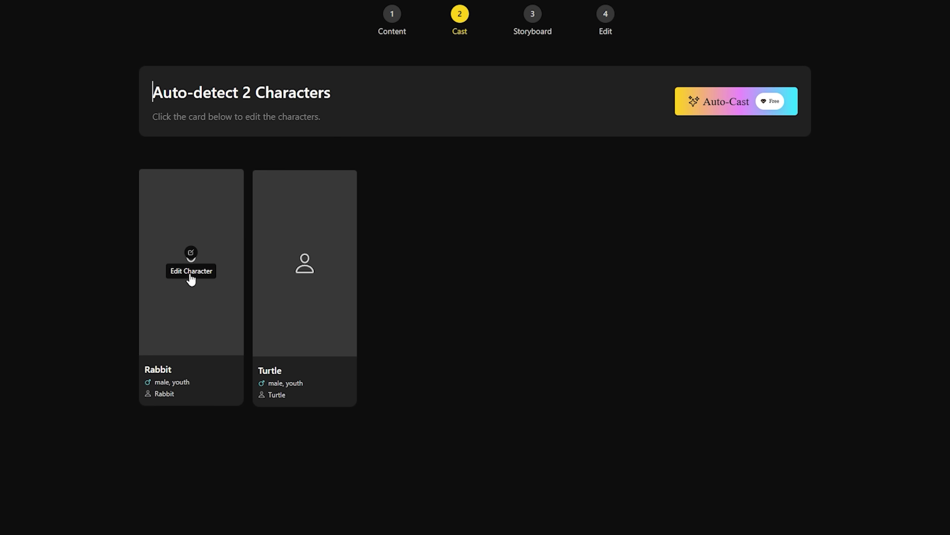
{"action": "mouse_move", "coordinate": [288, 283]}
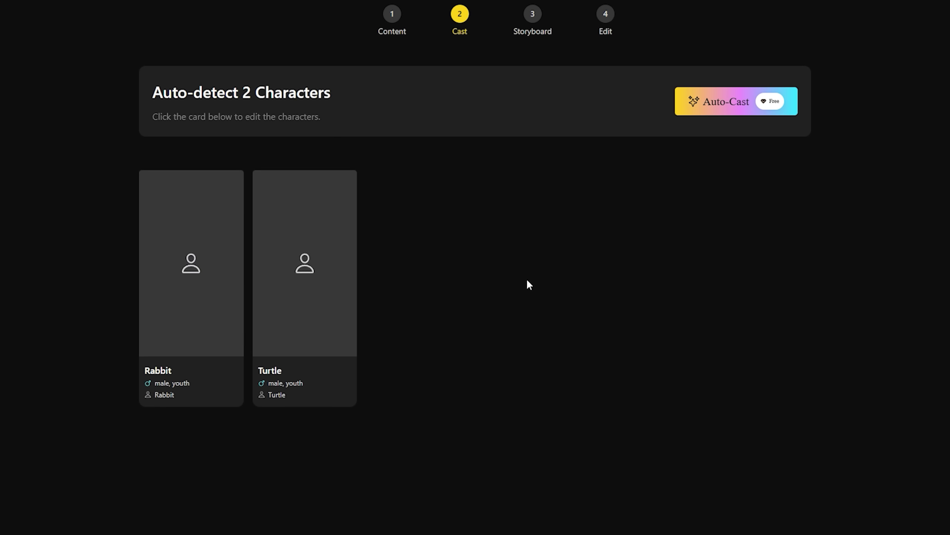
{"action": "left_click", "coordinate": [720, 106]}
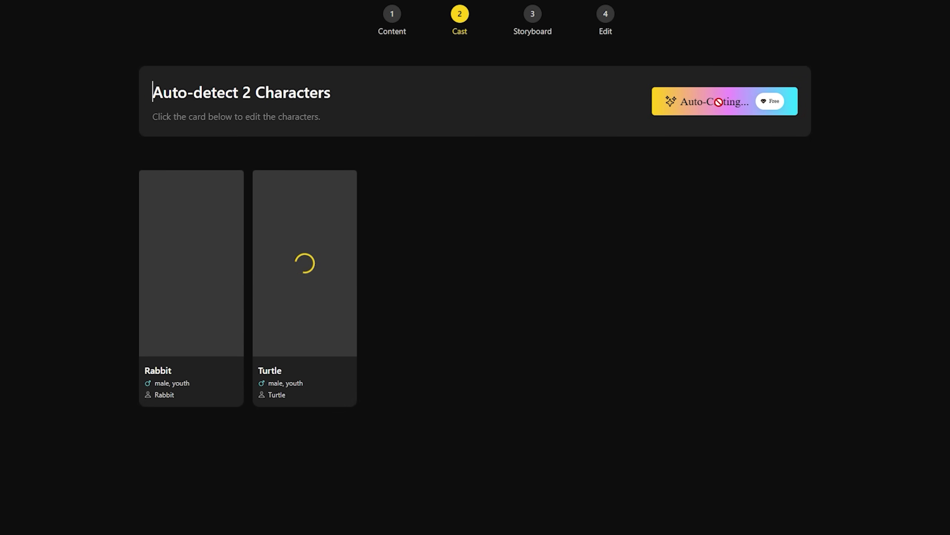
Check the Rabbit's settings, keeping Martha as its voice, and start a new custom character.
{"action": "left_click", "coordinate": [191, 251]}
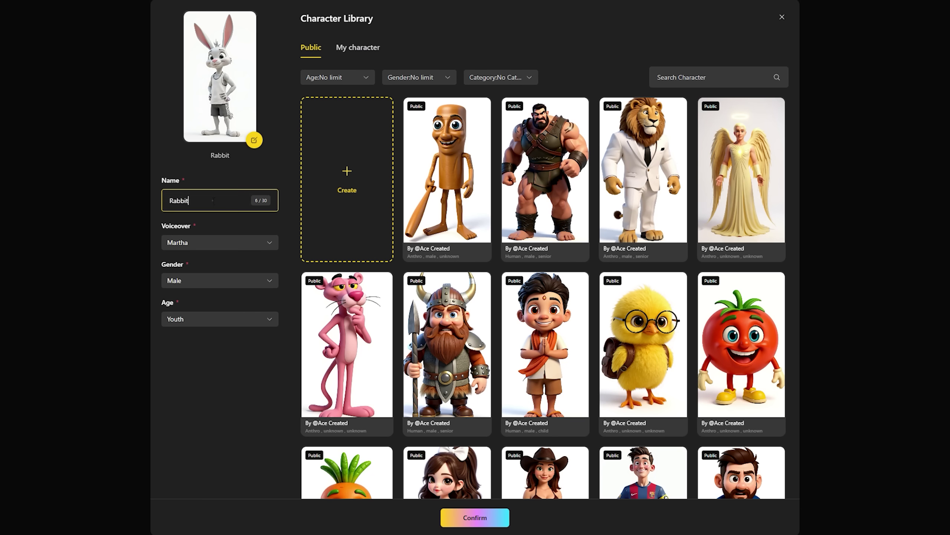
{"action": "left_click", "coordinate": [201, 243]}
{"action": "left_click", "coordinate": [201, 284]}
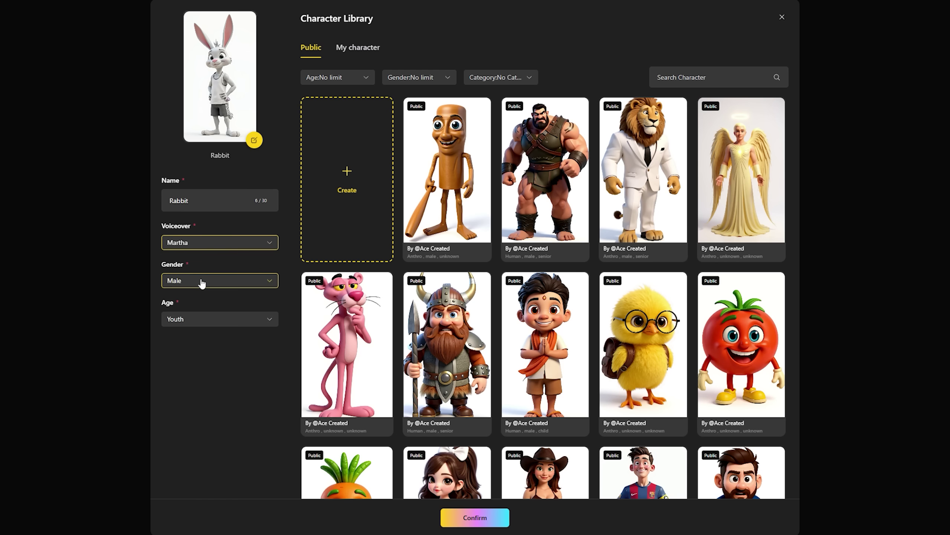
{"action": "left_click", "coordinate": [209, 322]}
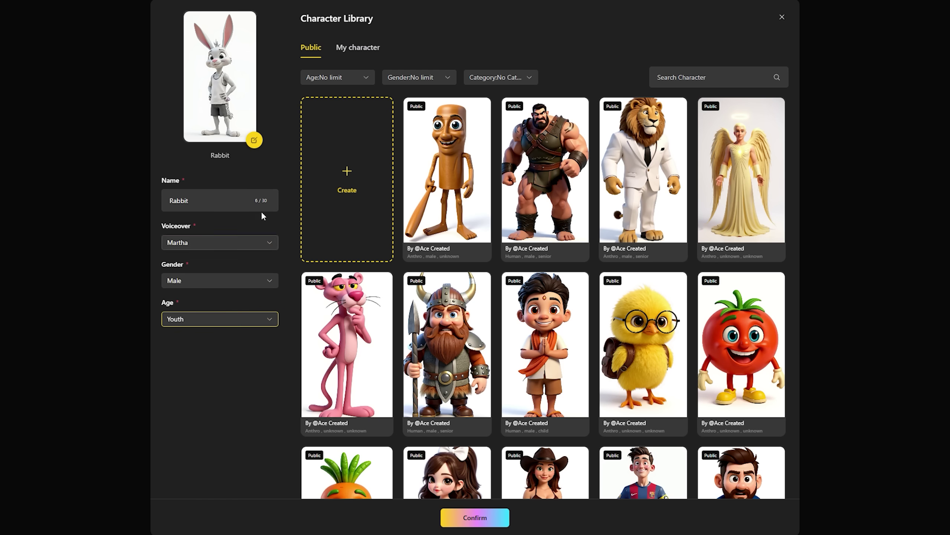
{"action": "left_click", "coordinate": [338, 184]}
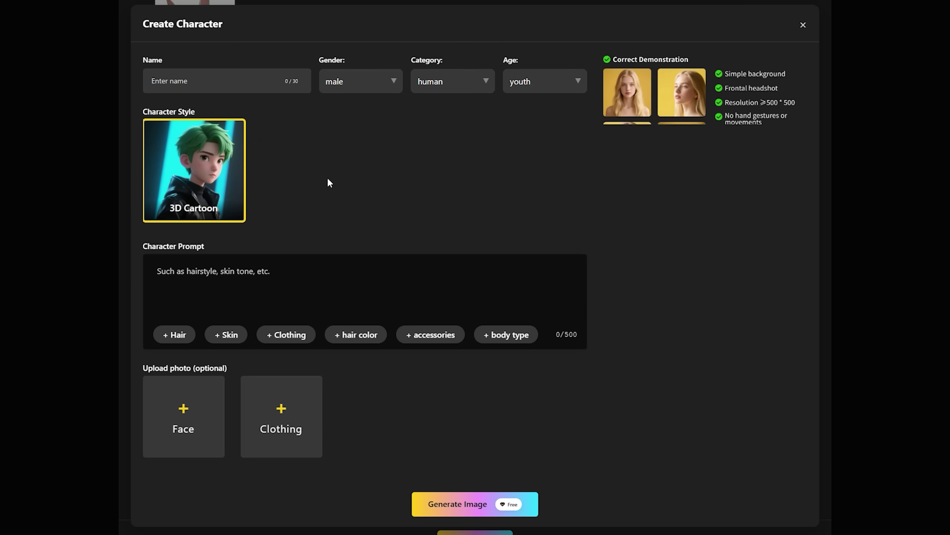
Paste the ChatGPT Rabbit Prompt description into the Character Prompt field.
{"action": "left_click", "coordinate": [223, 276]}
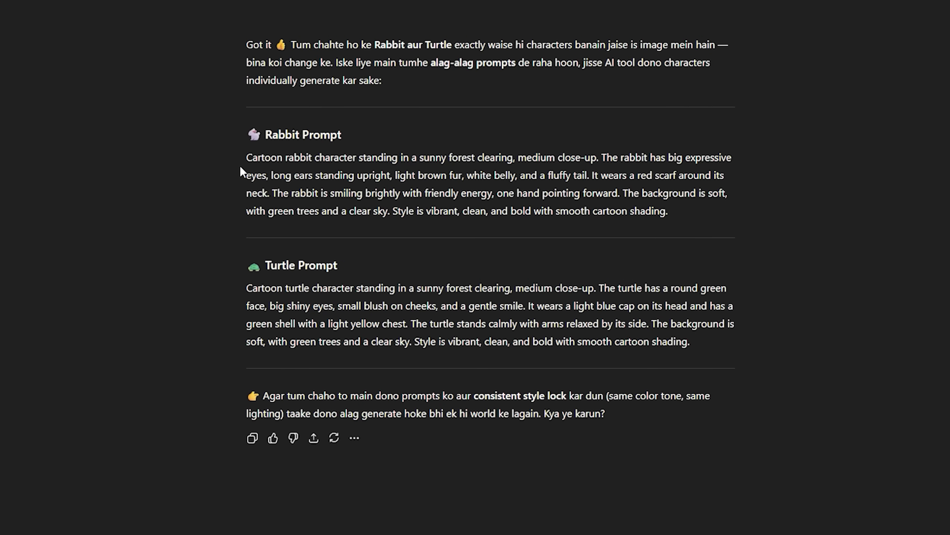
{"action": "left_click_drag", "start_coordinate": [239, 165], "coordinate": [686, 236]}
{"action": "key", "text": "ctrl+c"}
{"action": "left_click", "coordinate": [725, 199]}
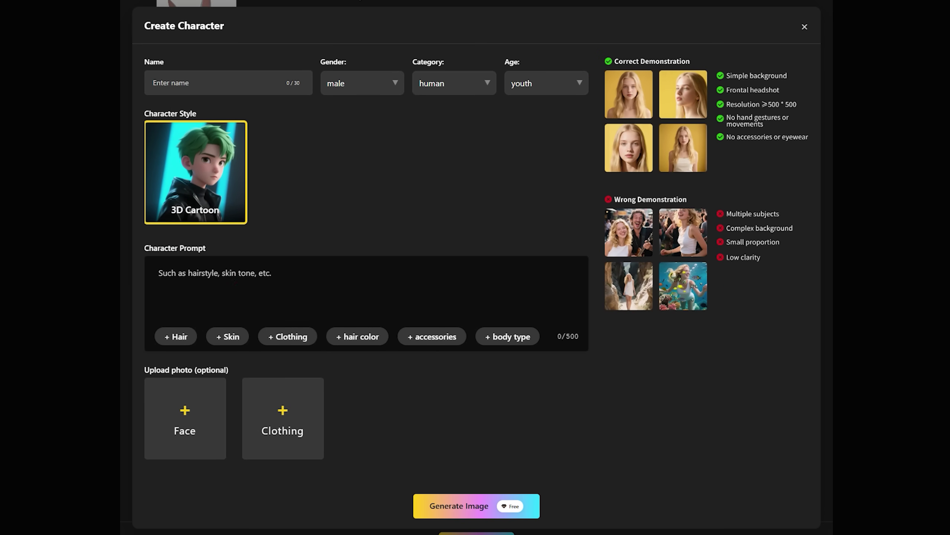
{"action": "left_click", "coordinate": [228, 275]}
{"action": "key", "text": "ctrl+v"}
Name the character 'Rabit', set it to male, anthro and youth, and generate its image.
{"action": "left_click", "coordinate": [224, 83]}
{"action": "type", "text": "Rabit"}
{"action": "left_click", "coordinate": [359, 84]}
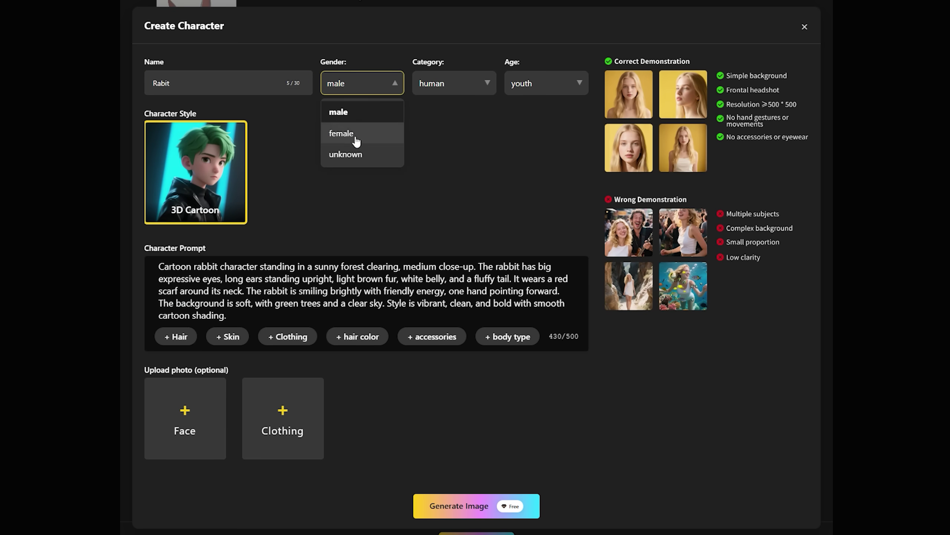
{"action": "left_click", "coordinate": [355, 114]}
{"action": "left_click", "coordinate": [464, 83]}
{"action": "left_click", "coordinate": [454, 131]}
{"action": "left_click", "coordinate": [573, 84]}
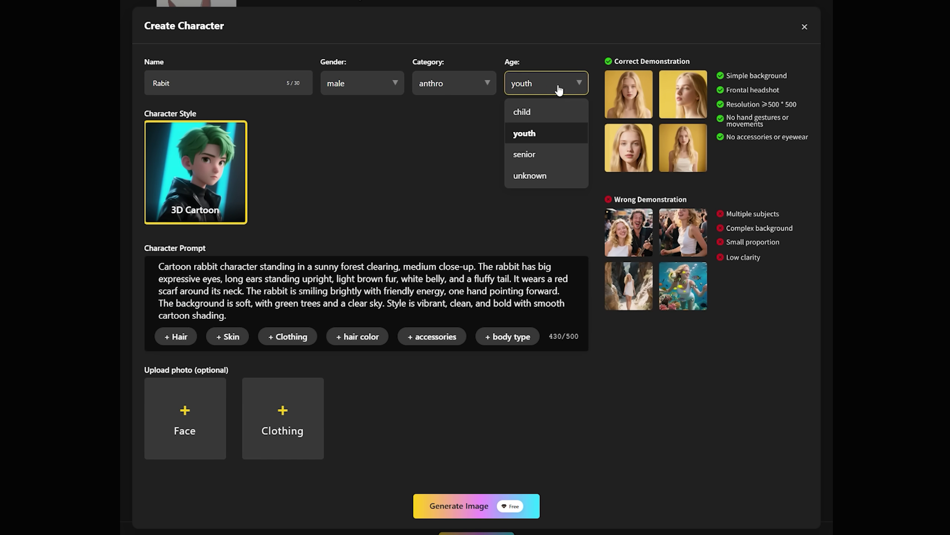
{"action": "left_click", "coordinate": [540, 133]}
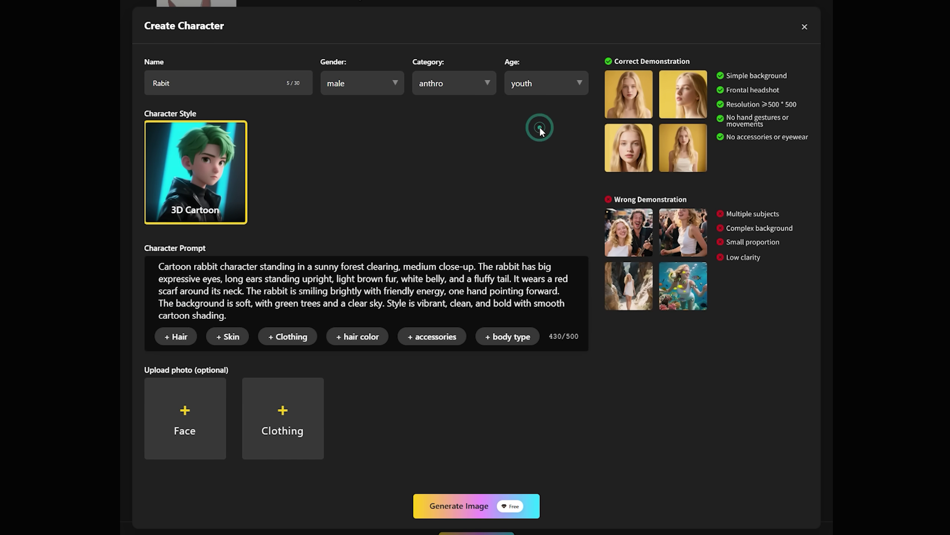
{"action": "left_click", "coordinate": [464, 502]}
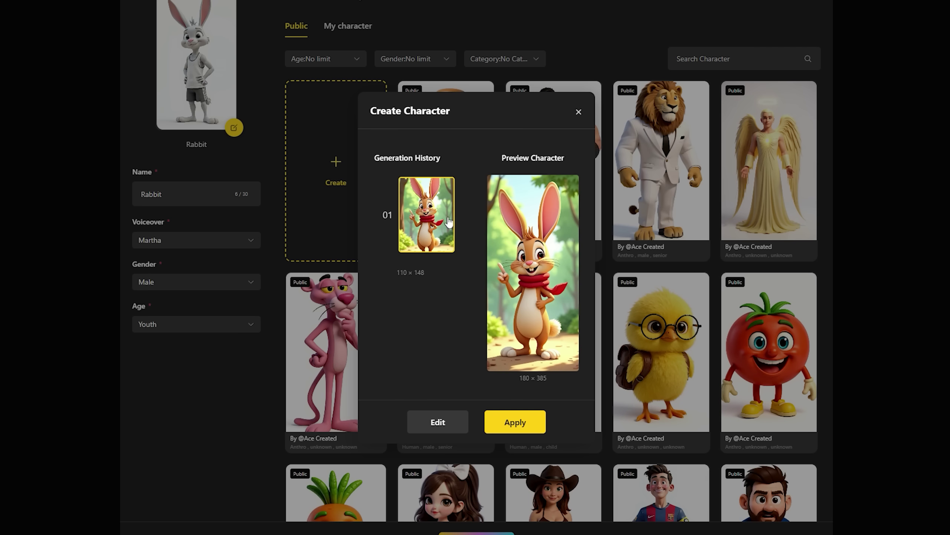
Apply the generated rabbit and cast the saved red-scarf rabbit as Rabbit.
{"action": "left_click", "coordinate": [516, 421]}
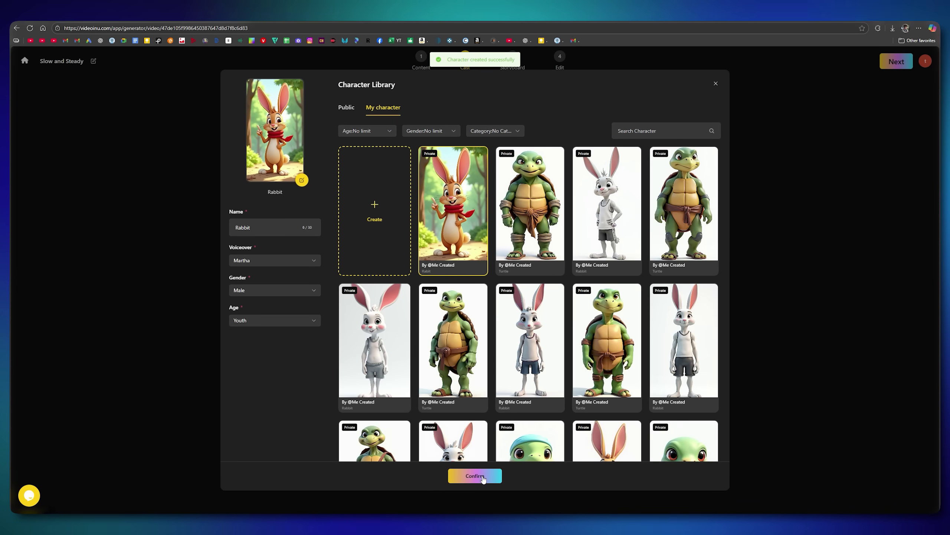
{"action": "left_click", "coordinate": [479, 476]}
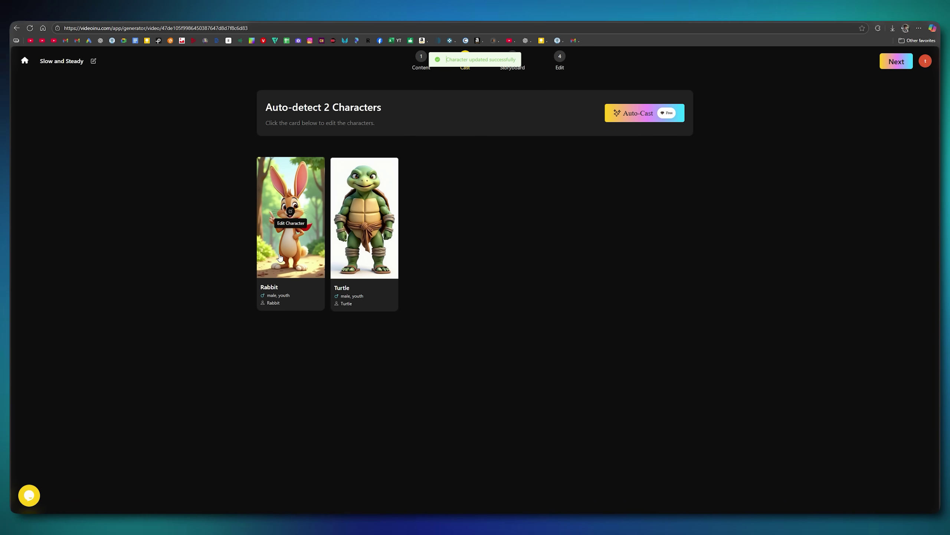
{"action": "left_click", "coordinate": [295, 226]}
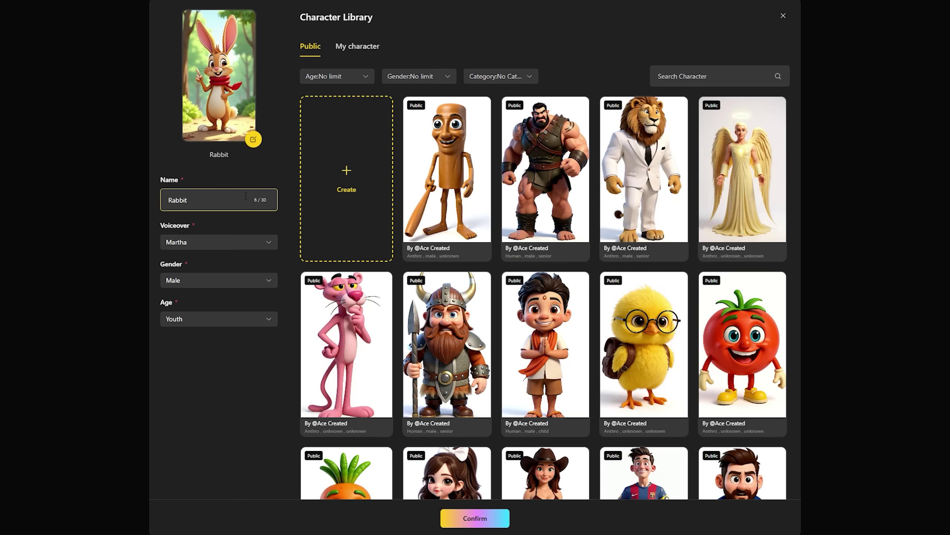
{"action": "left_click", "coordinate": [349, 48]}
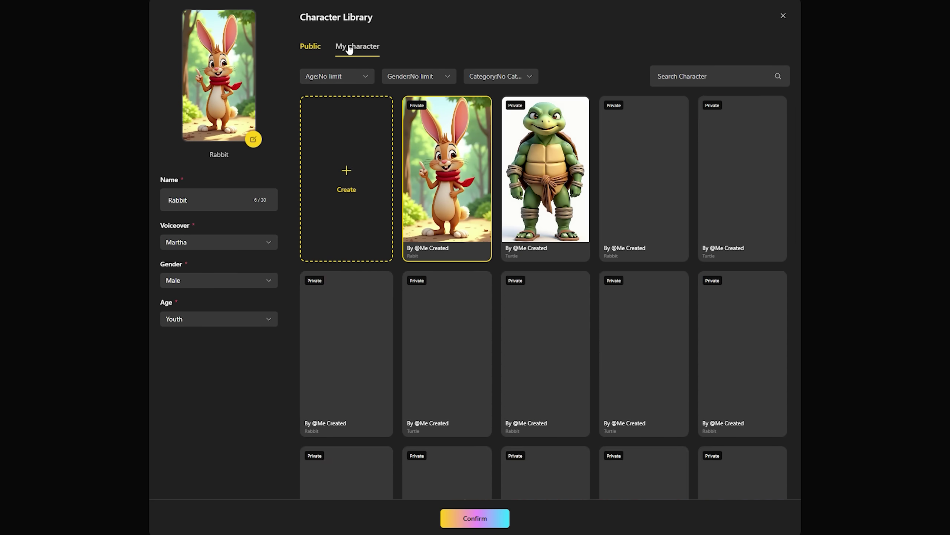
{"action": "left_click", "coordinate": [349, 48]}
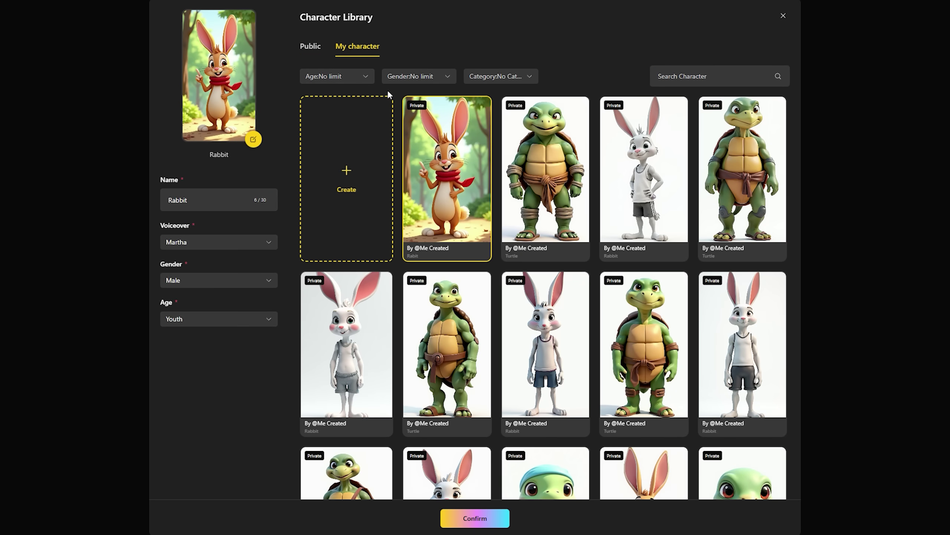
{"action": "scroll", "coordinate": [570, 230], "scroll_direction": "down", "scroll_amount": 10}
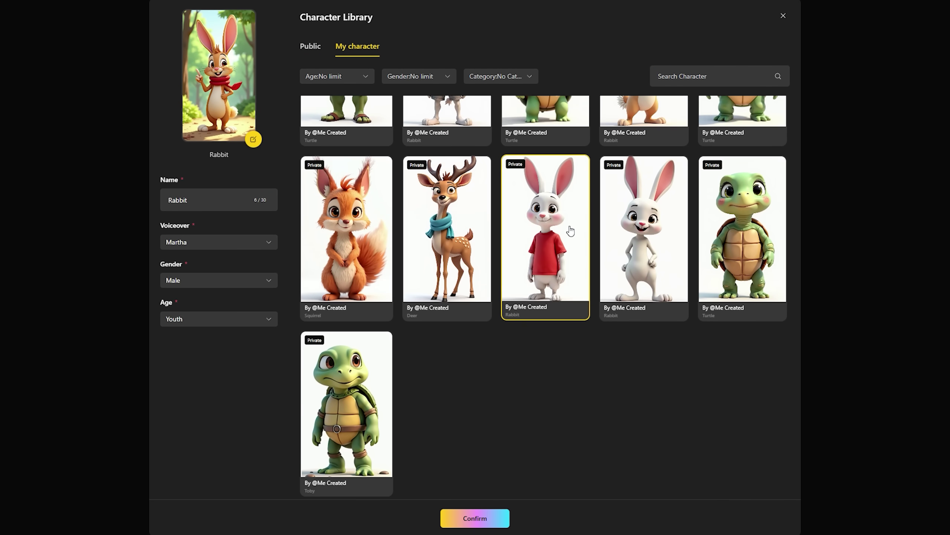
{"action": "scroll", "coordinate": [570, 231], "scroll_direction": "up", "scroll_amount": 5}
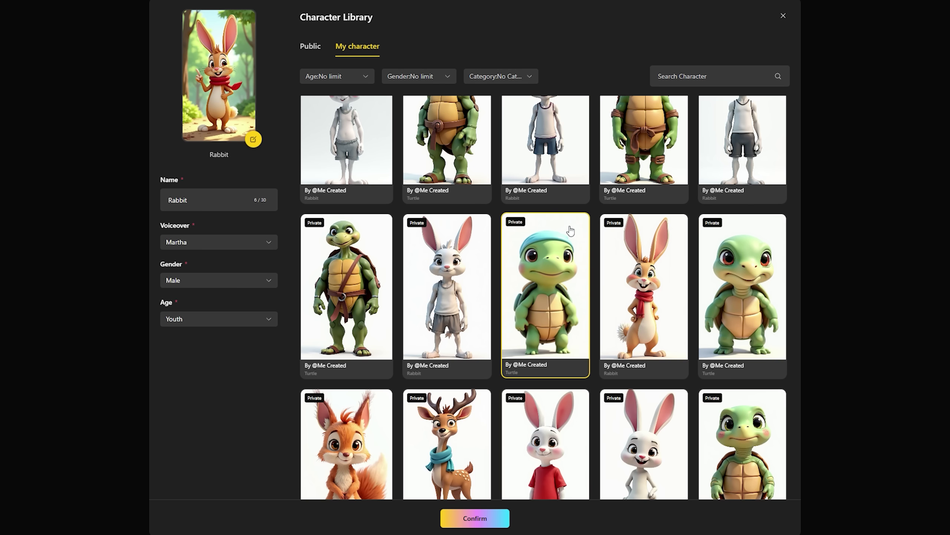
{"action": "left_click", "coordinate": [665, 301]}
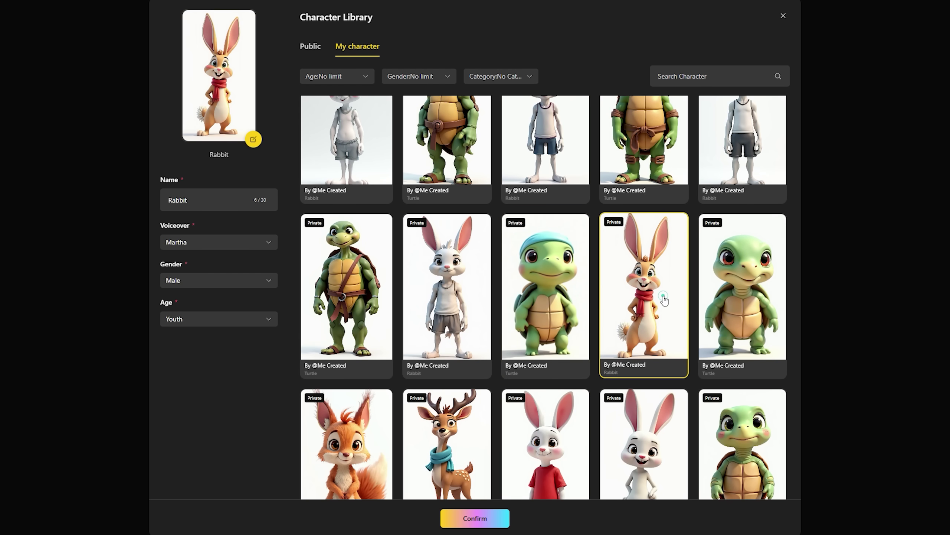
{"action": "left_click", "coordinate": [487, 522]}
Cast the saved cute round-eyed turtle as Turtle.
{"action": "left_click", "coordinate": [329, 197]}
{"action": "left_click", "coordinate": [366, 41]}
{"action": "left_click", "coordinate": [742, 344]}
{"action": "left_click", "coordinate": [504, 520]}
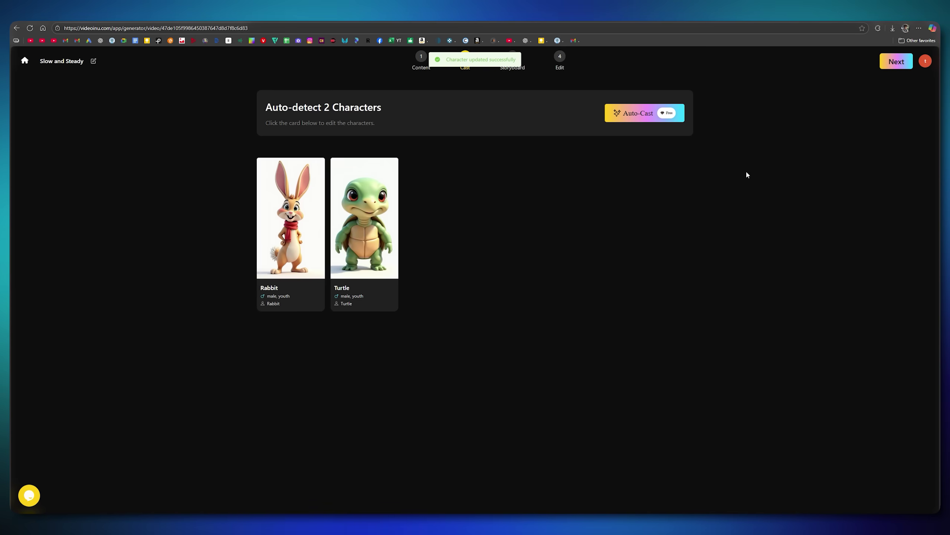
Go to the Storyboard step and view storyboard scenes 01 and 11.
{"action": "left_click", "coordinate": [896, 61]}
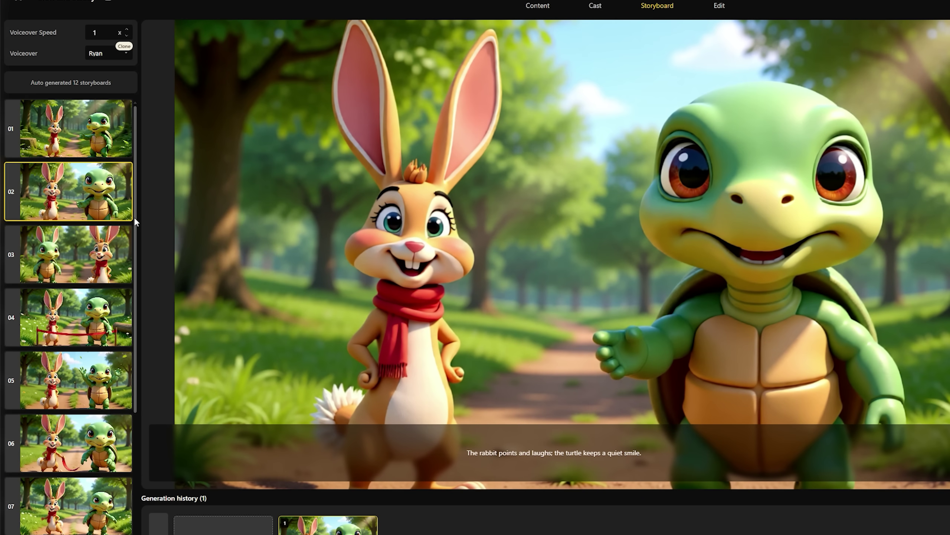
{"action": "left_click_drag", "start_coordinate": [112, 228], "coordinate": [109, 296]}
{"action": "scroll", "coordinate": [122, 430], "scroll_direction": "up", "scroll_amount": 5}
{"action": "left_click", "coordinate": [99, 124]}
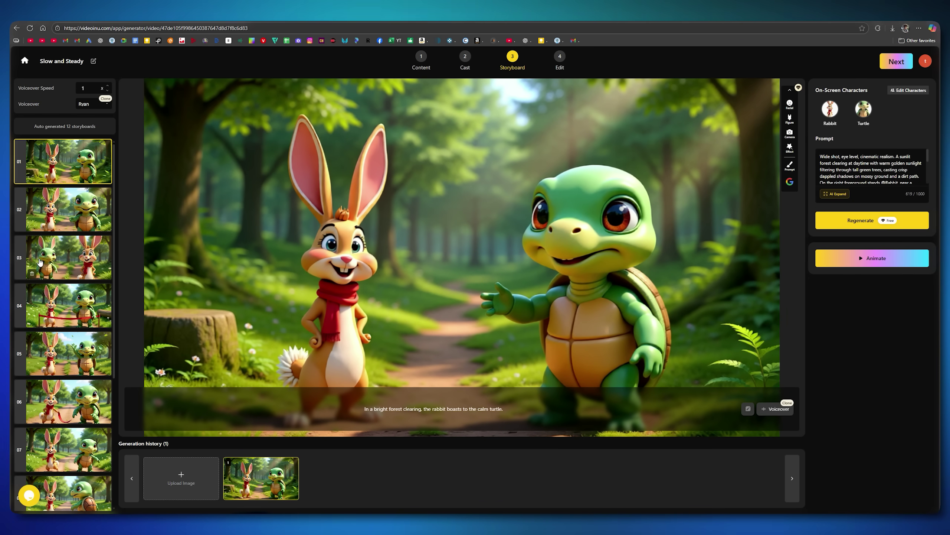
{"action": "scroll", "coordinate": [53, 258], "scroll_direction": "down", "scroll_amount": 5}
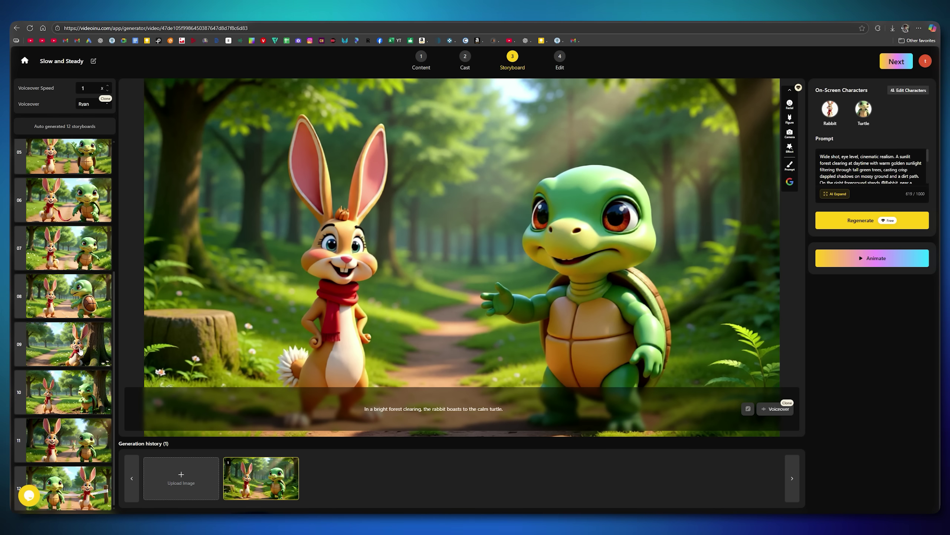
{"action": "left_click", "coordinate": [77, 443]}
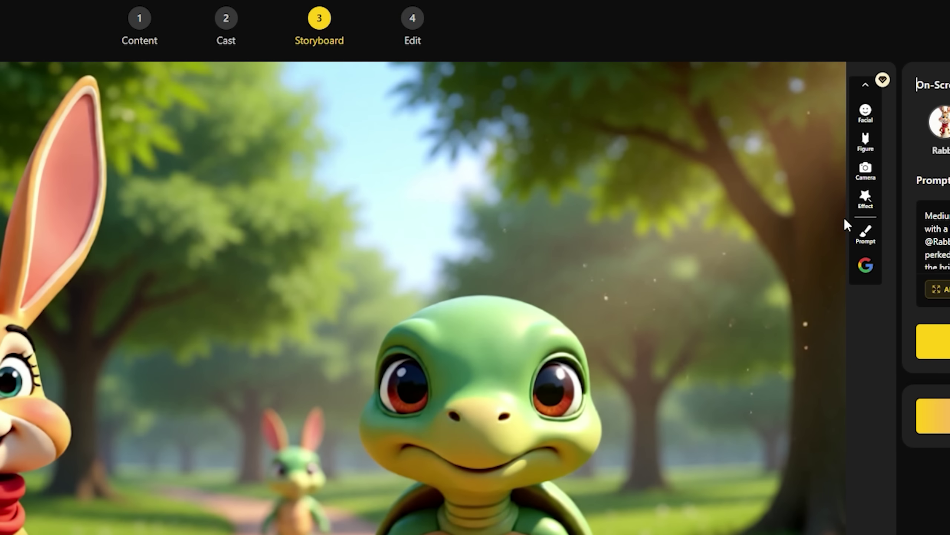
Redraw scene 11 with Generative Edit using the prompt 'Remove the character behind'.
{"action": "left_click", "coordinate": [865, 234]}
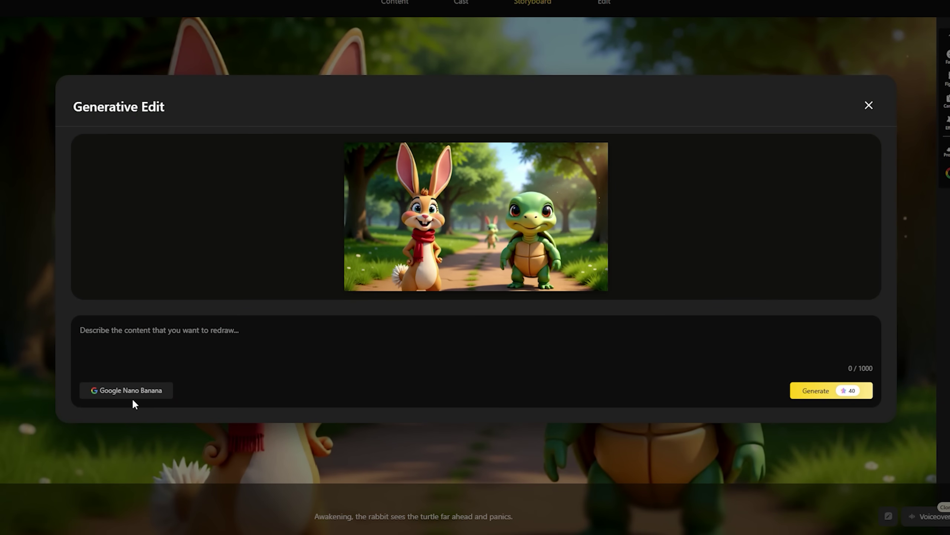
{"action": "left_click", "coordinate": [177, 338]}
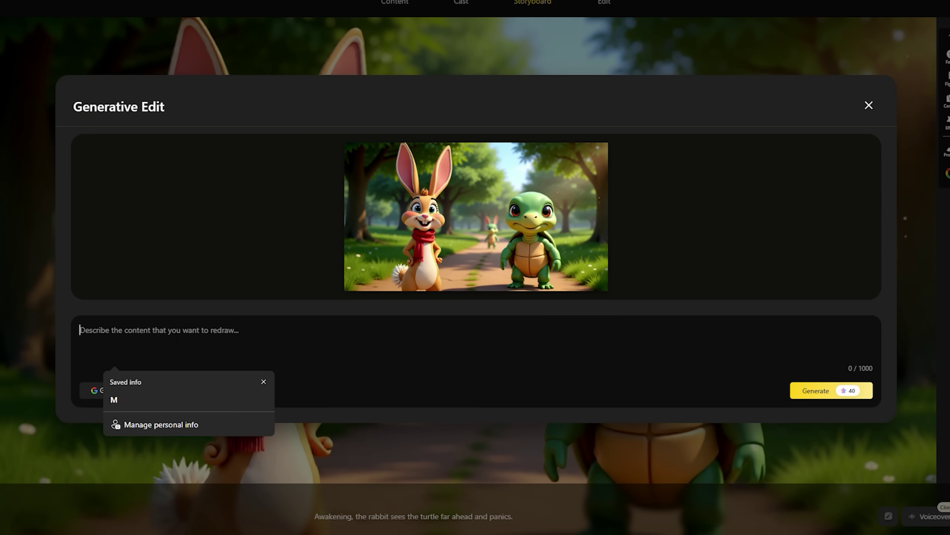
{"action": "type", "text": "Remov"}
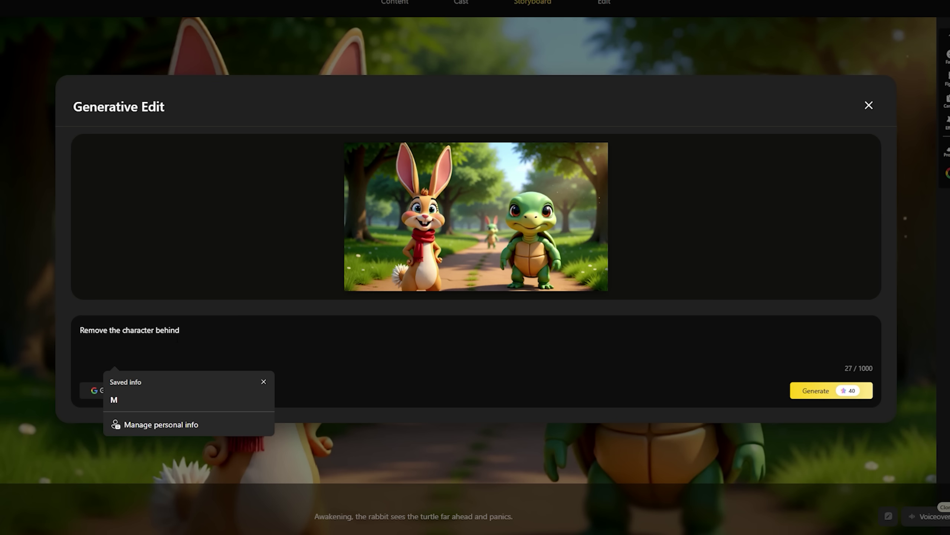
{"action": "type", "text": "e the character behind"}
{"action": "left_click", "coordinate": [821, 391]}
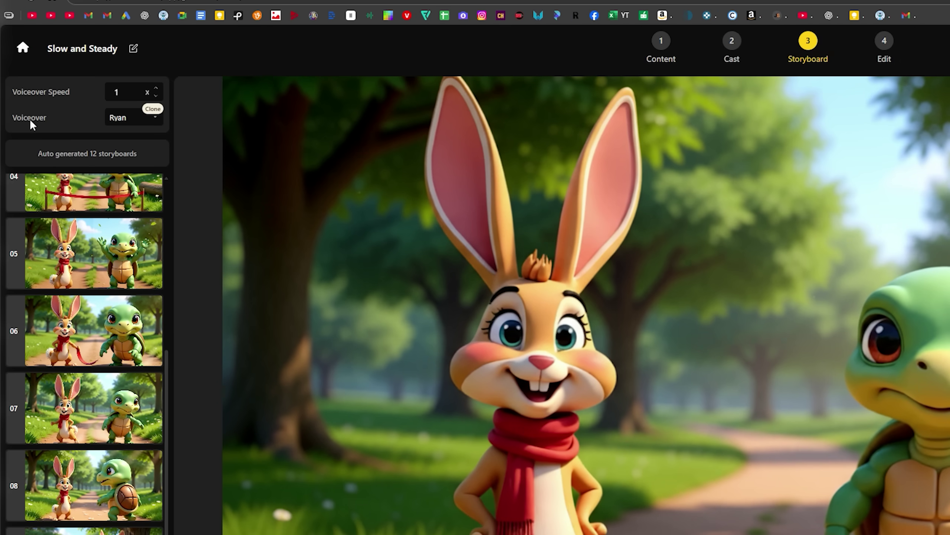
Switch the storyboard voiceover voice from Ryan to Harry.
{"action": "left_click", "coordinate": [136, 121]}
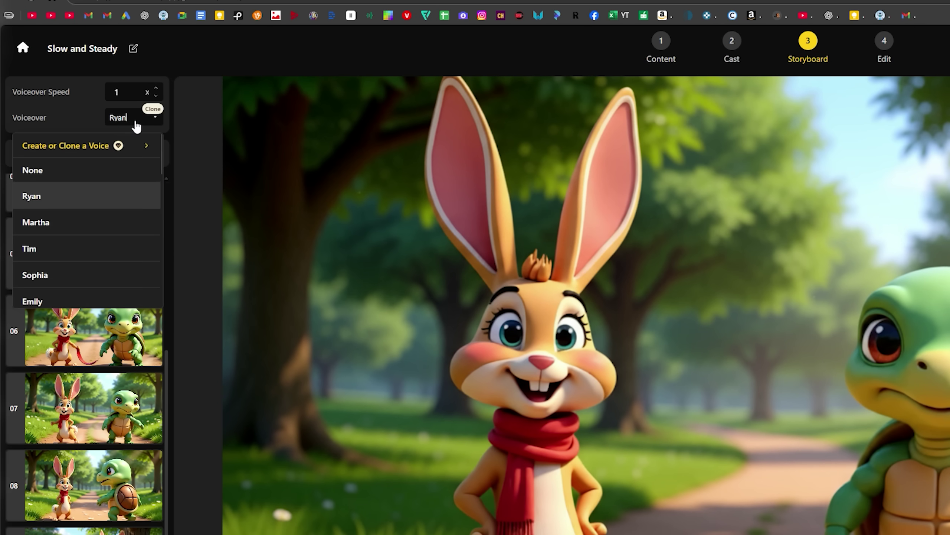
{"action": "left_click_drag", "start_coordinate": [163, 158], "coordinate": [160, 243]}
{"action": "mouse_move", "coordinate": [160, 247]}
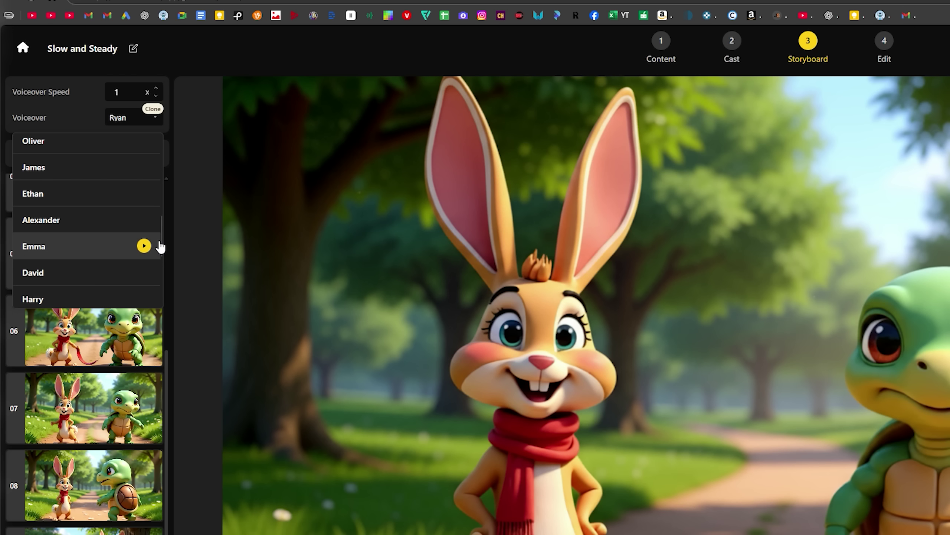
{"action": "scroll", "coordinate": [159, 246], "scroll_direction": "down", "scroll_amount": 5}
{"action": "scroll", "coordinate": [152, 237], "scroll_direction": "up", "scroll_amount": 2}
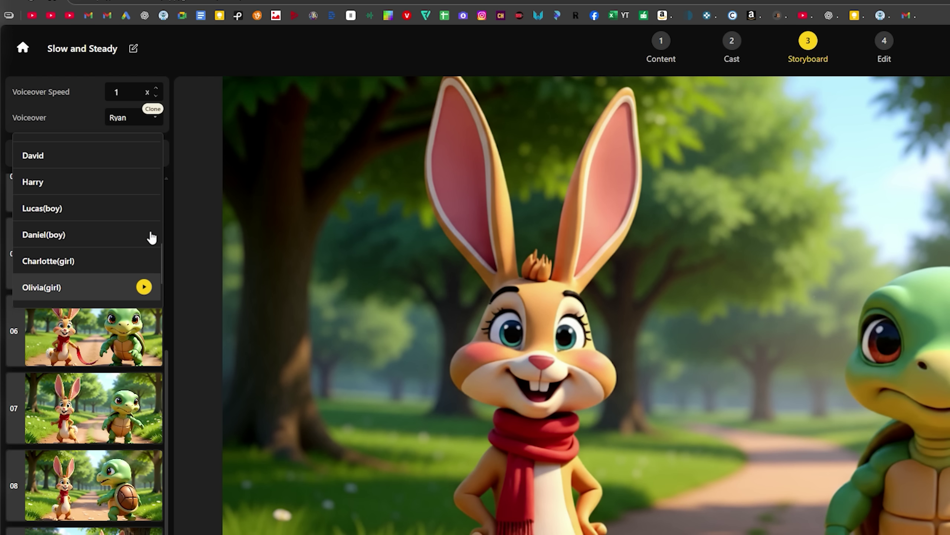
{"action": "left_click", "coordinate": [83, 182]}
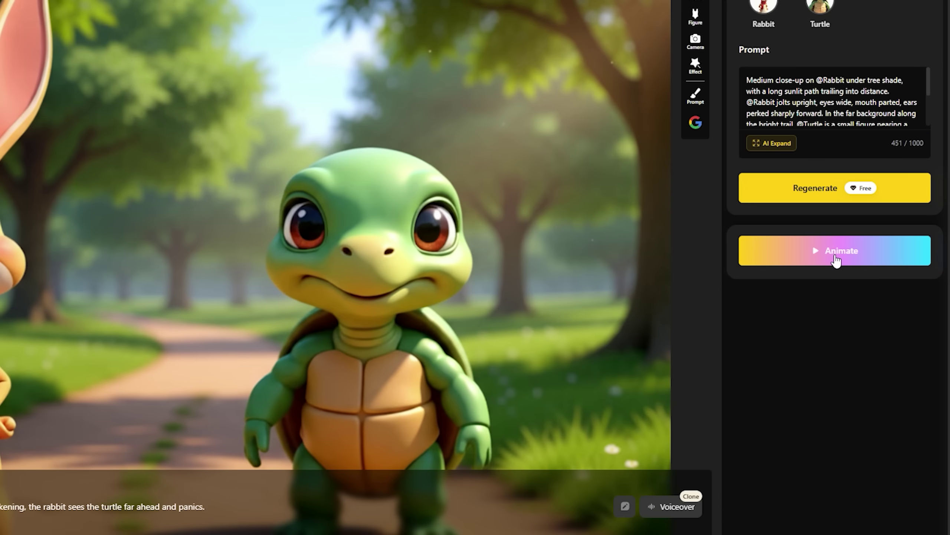
Animate all 12 storyboard images with the Videoinu V1.0 model, confirming the 1200-credit cost.
{"action": "left_click", "coordinate": [873, 263]}
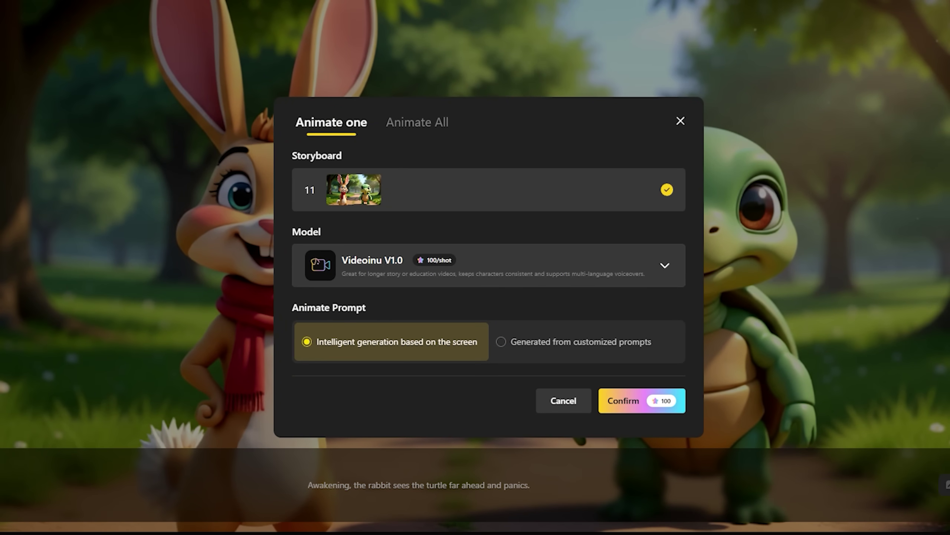
{"action": "left_click", "coordinate": [418, 122]}
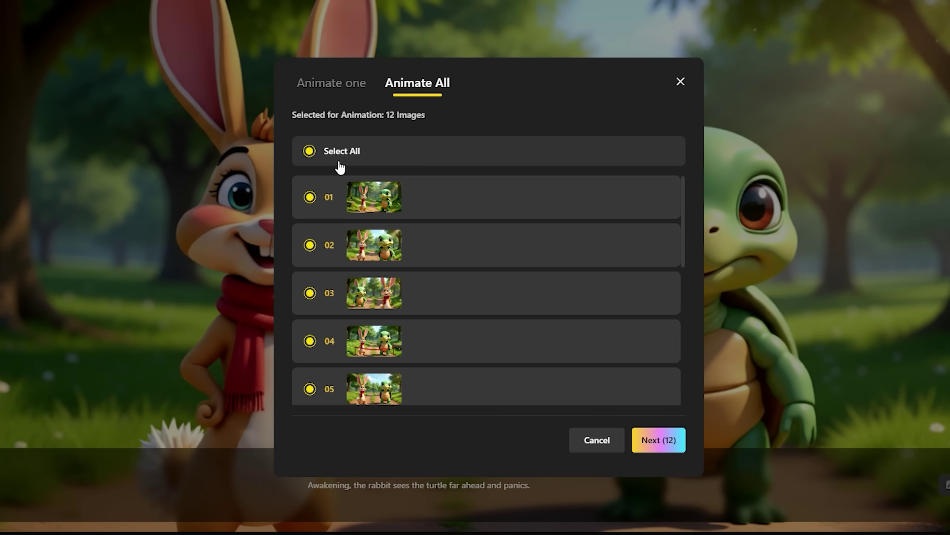
{"action": "scroll", "coordinate": [440, 362], "scroll_direction": "down", "scroll_amount": 8}
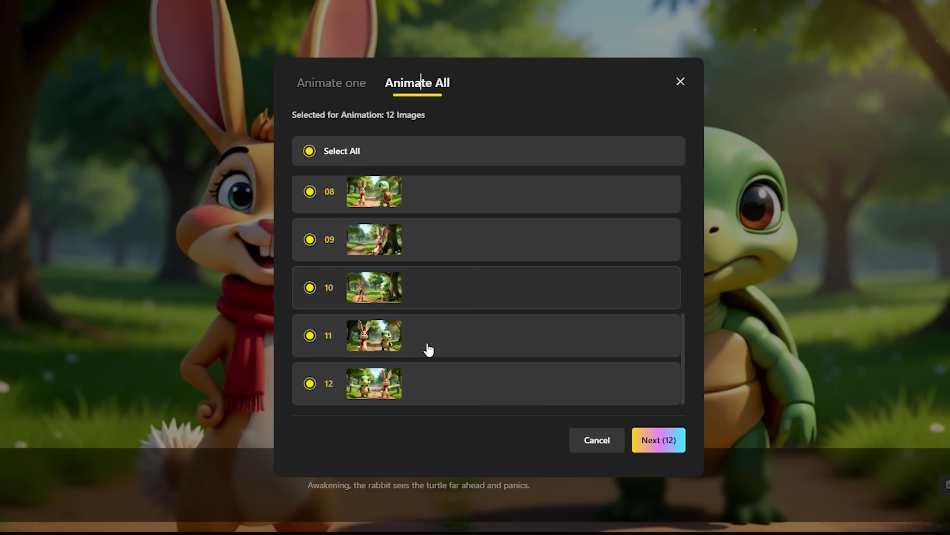
{"action": "left_click", "coordinate": [658, 440]}
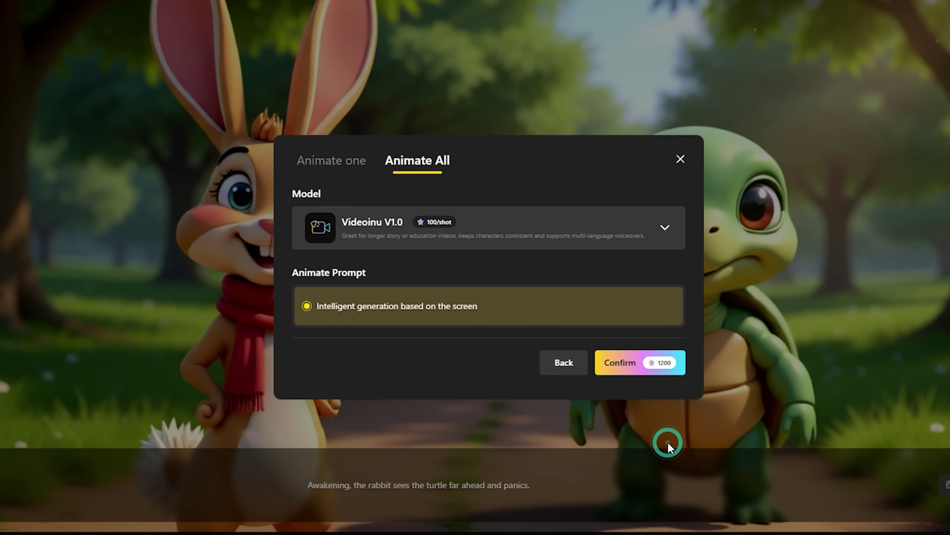
{"action": "left_click", "coordinate": [487, 228]}
{"action": "scroll", "coordinate": [493, 337], "scroll_direction": "down", "scroll_amount": 2}
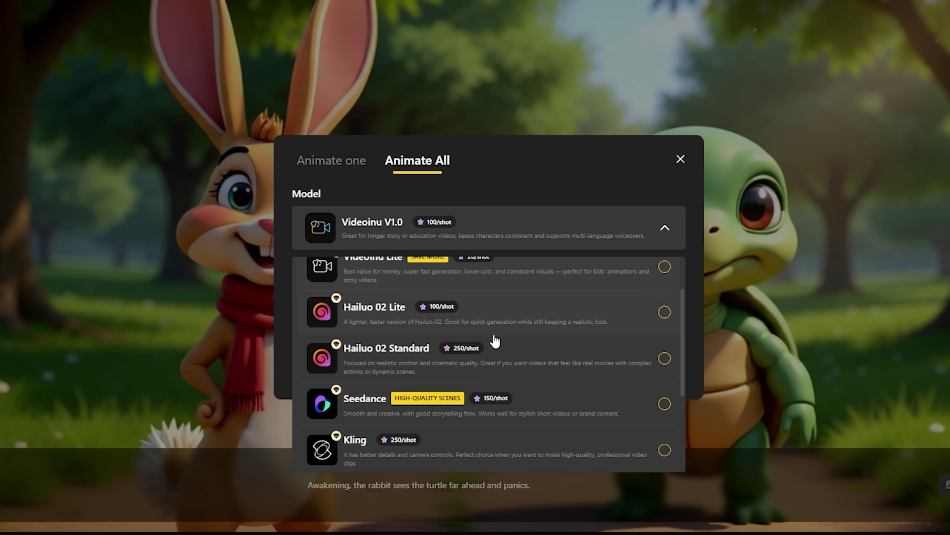
{"action": "scroll", "coordinate": [494, 329], "scroll_direction": "up", "scroll_amount": 1}
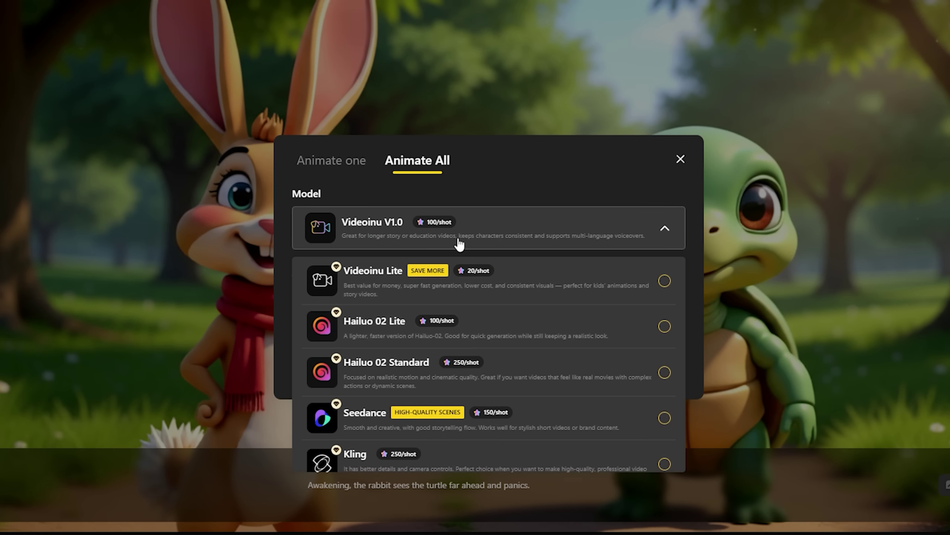
{"action": "left_click", "coordinate": [459, 230]}
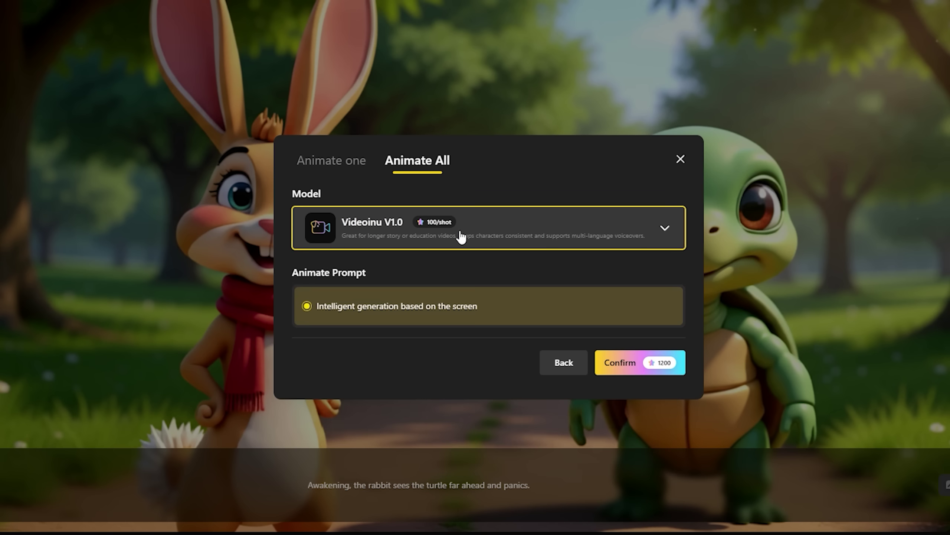
{"action": "left_click", "coordinate": [621, 361]}
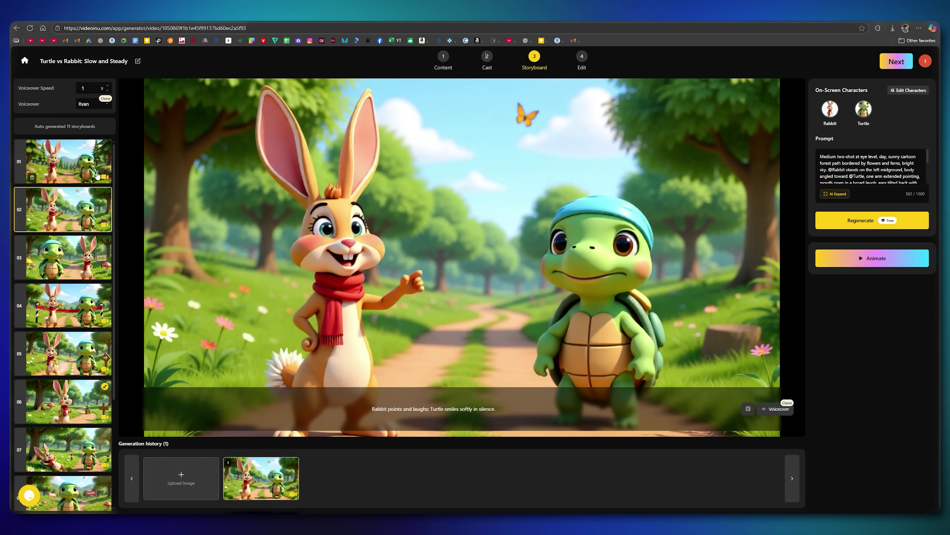
Play storyboard 02's animated clip of the laughing rabbit and smiling turtle.
{"action": "scroll", "coordinate": [81, 299], "scroll_direction": "down", "scroll_amount": 2}
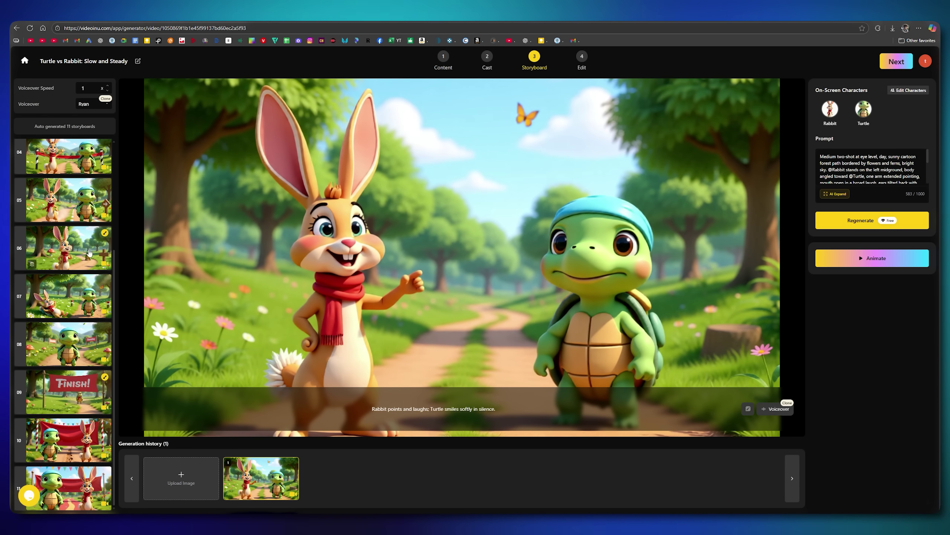
{"action": "scroll", "coordinate": [82, 299], "scroll_direction": "up", "scroll_amount": 2}
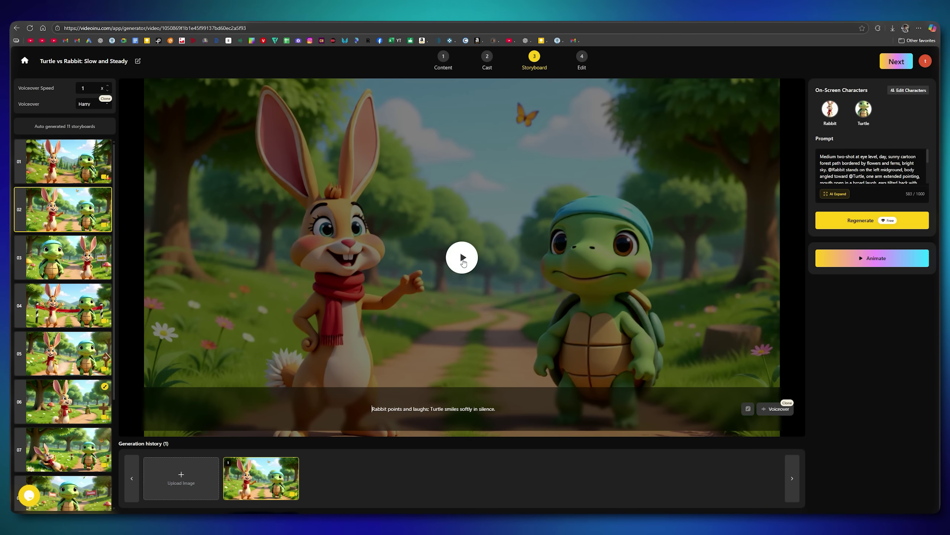
{"action": "left_click", "coordinate": [463, 259]}
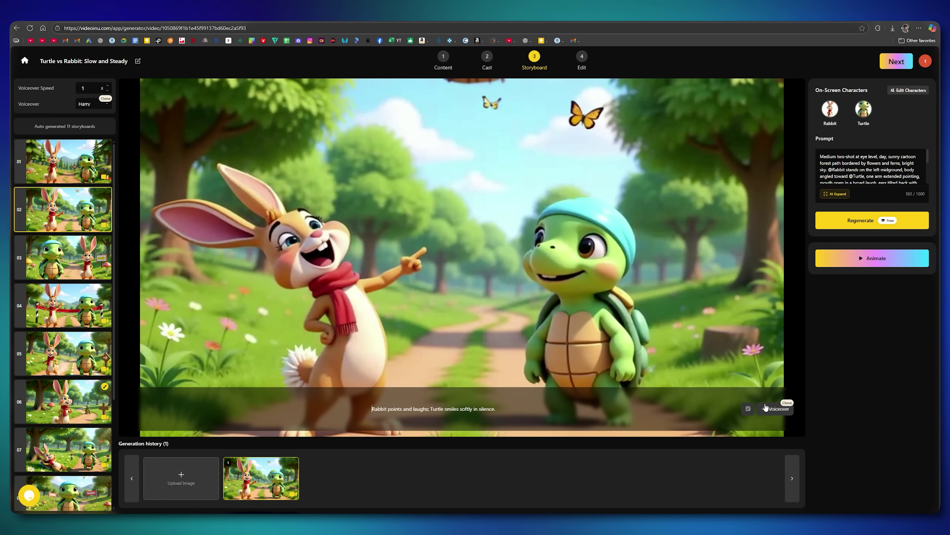
Sample the Harry narrator voice, then keep Voiceover as the speaker.
{"action": "left_click", "coordinate": [774, 408]}
{"action": "left_click", "coordinate": [739, 381]}
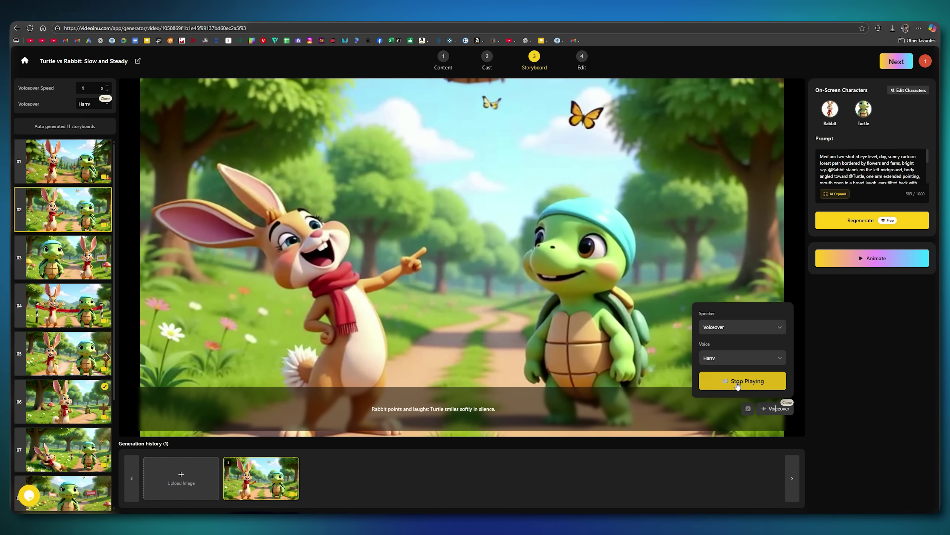
{"action": "left_click", "coordinate": [738, 387]}
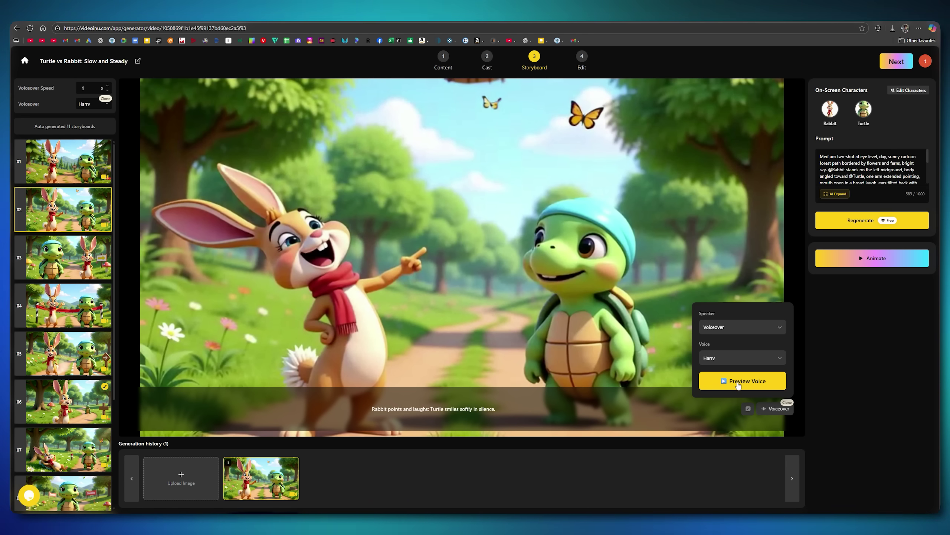
{"action": "left_click", "coordinate": [745, 358]}
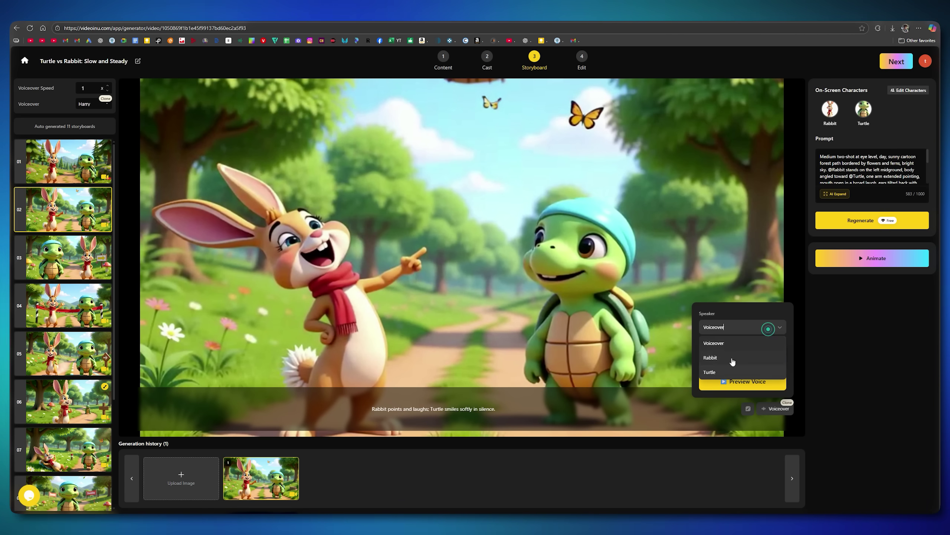
{"action": "left_click", "coordinate": [740, 267]}
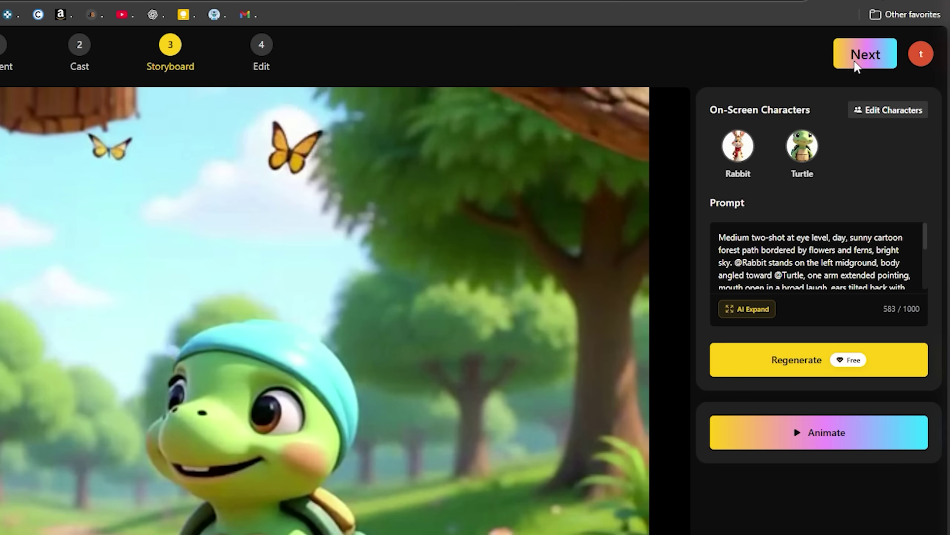
Save the storyboard, go to Edit, and use No Subtitle and No Background Music.
{"action": "left_click", "coordinate": [891, 64]}
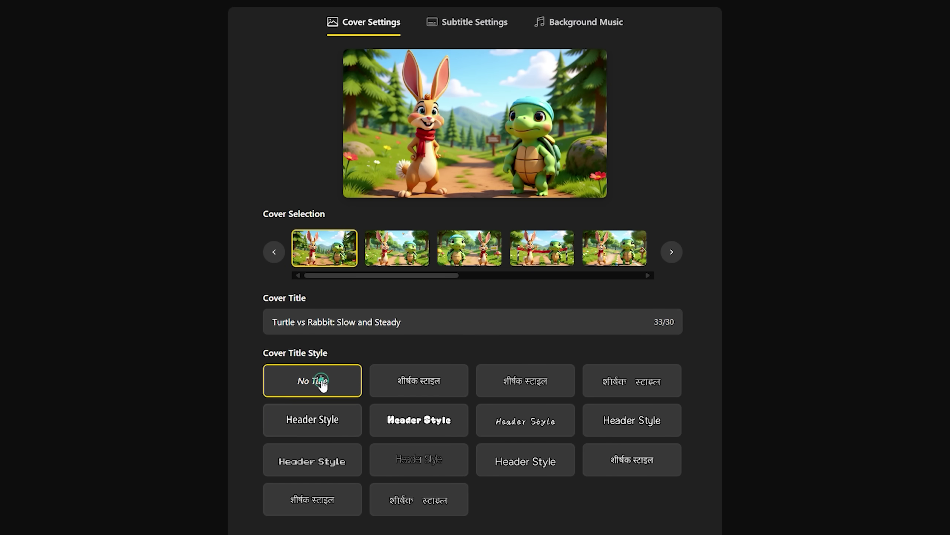
{"action": "left_click", "coordinate": [483, 22]}
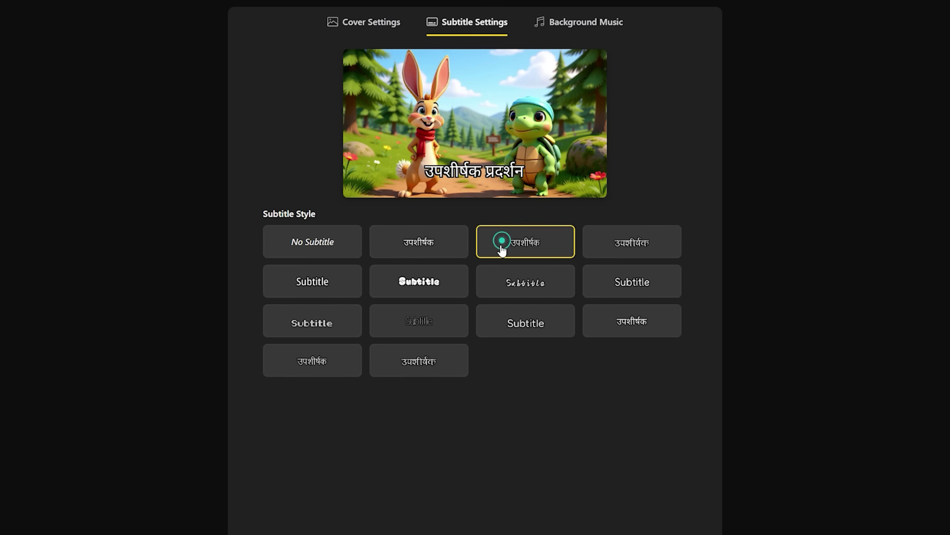
{"action": "left_click", "coordinate": [566, 30]}
{"action": "scroll", "coordinate": [443, 262], "scroll_direction": "down", "scroll_amount": 10}
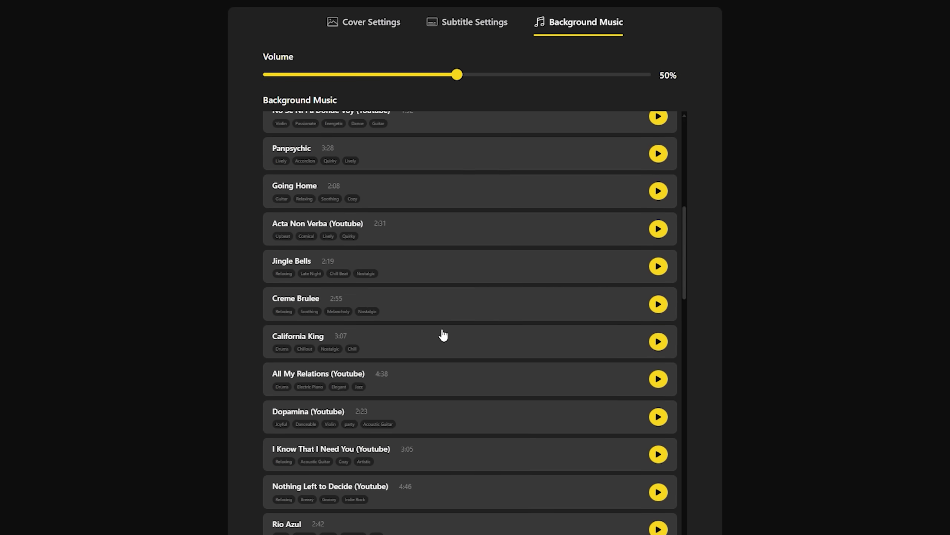
{"action": "scroll", "coordinate": [455, 347], "scroll_direction": "up", "scroll_amount": 8}
{"action": "scroll", "coordinate": [466, 352], "scroll_direction": "down", "scroll_amount": 3}
{"action": "scroll", "coordinate": [466, 352], "scroll_direction": "up", "scroll_amount": 8}
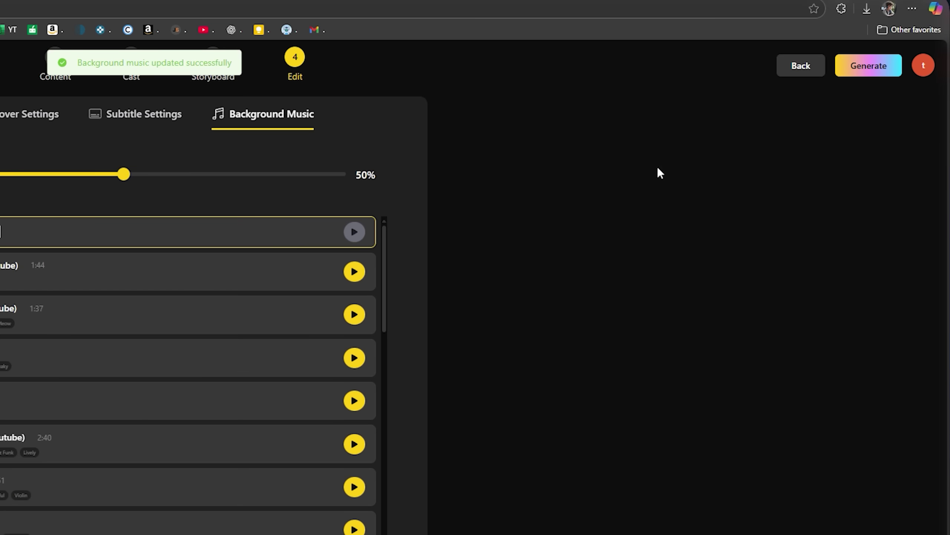
Render the final video at 16:9 aspect ratio and 1080p.
{"action": "left_click", "coordinate": [868, 65]}
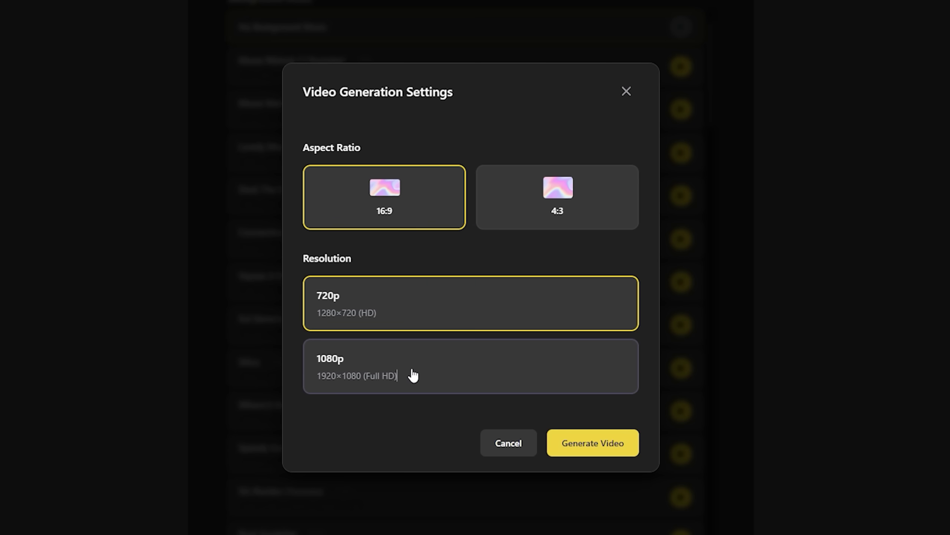
{"action": "left_click", "coordinate": [589, 444]}
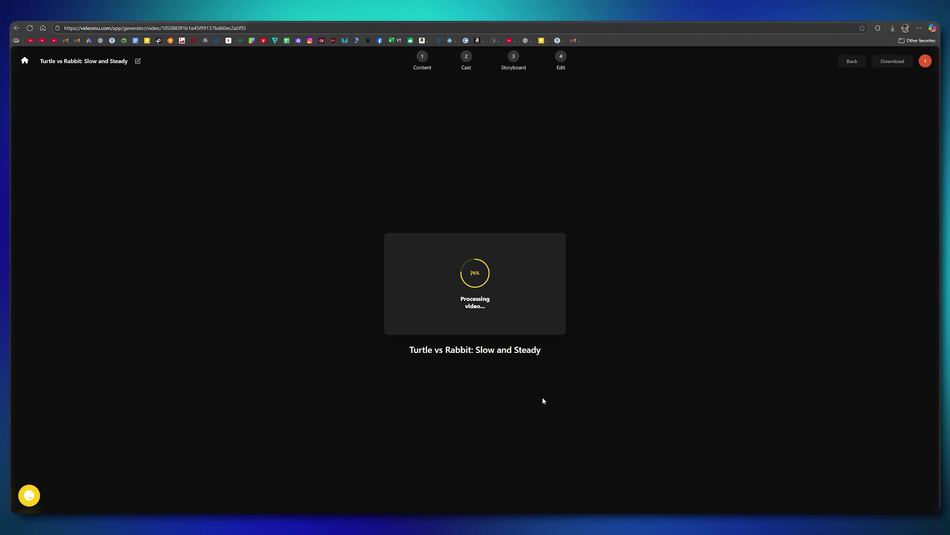
Download the rendered 'Turtle vs Rabbit: Slow and Steady' video file.
{"action": "left_click", "coordinate": [891, 62]}
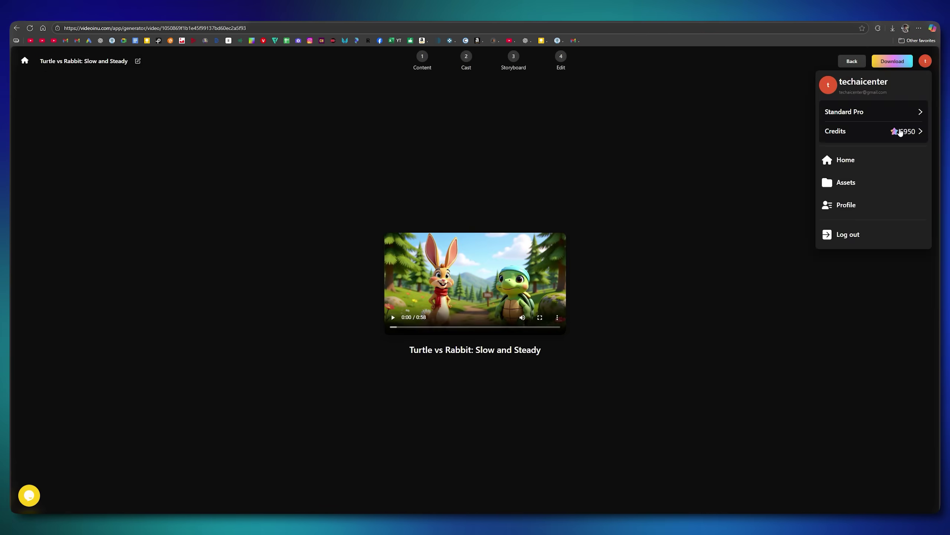
Open the Credits subscription page and show plan prices on yearly billing with 30% off.
{"action": "left_click", "coordinate": [897, 129]}
{"action": "left_click", "coordinate": [569, 164]}
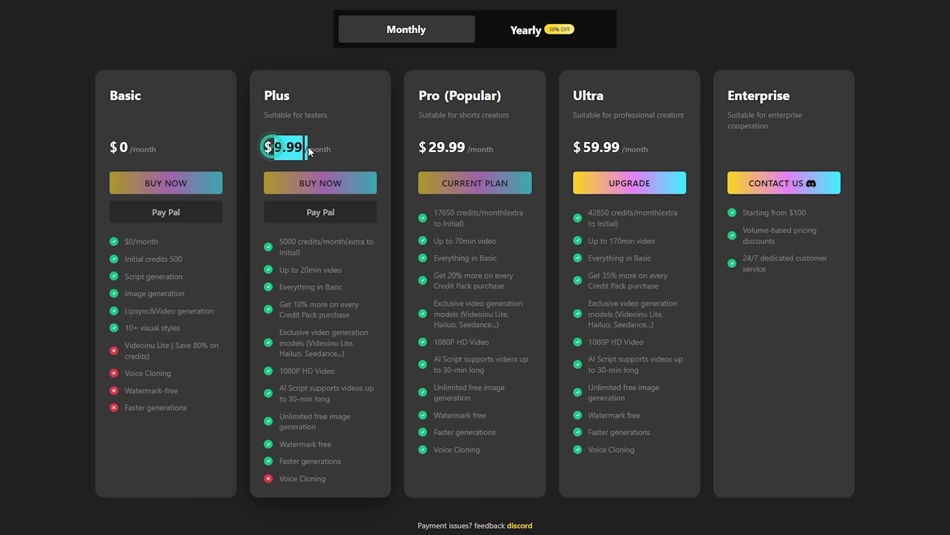
{"action": "left_click", "coordinate": [322, 149]}
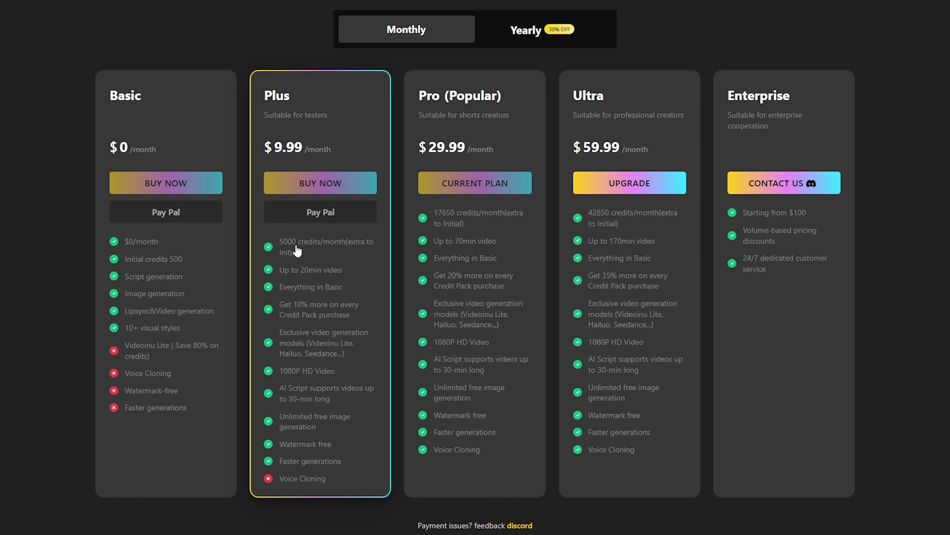
{"action": "left_click", "coordinate": [531, 37]}
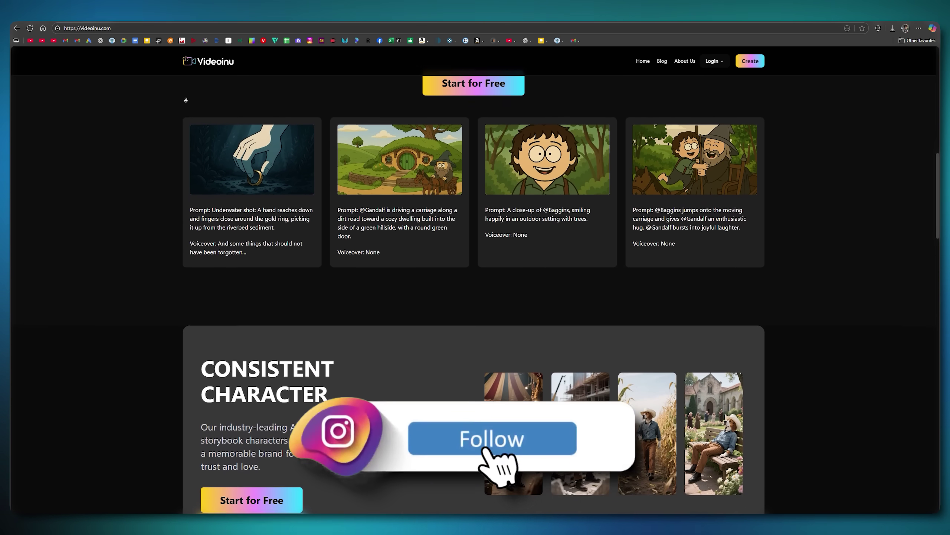
{"action": "scroll", "coordinate": [186, 100], "scroll_direction": "down", "scroll_amount": 3}
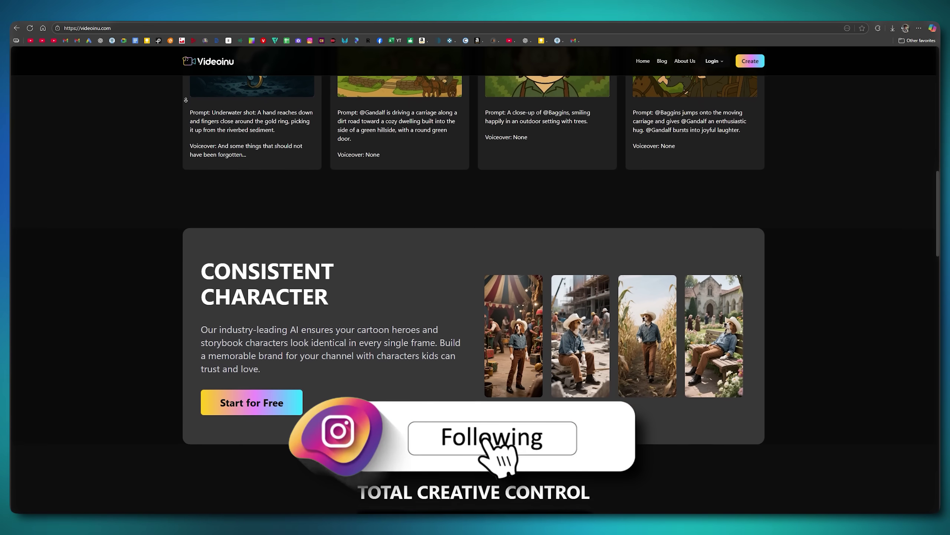
{"action": "scroll", "coordinate": [185, 100], "scroll_direction": "down", "scroll_amount": 1}
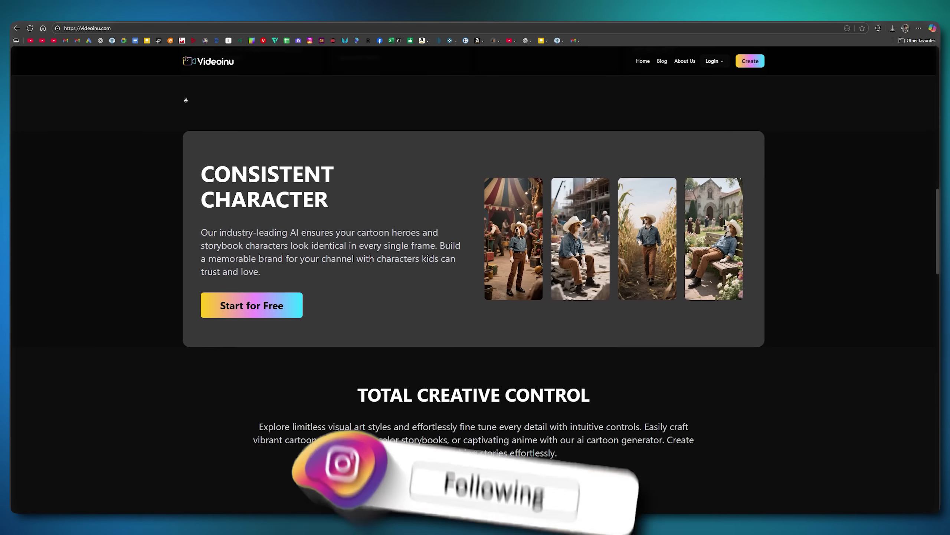
{"action": "scroll", "coordinate": [185, 100], "scroll_direction": "down", "scroll_amount": 3}
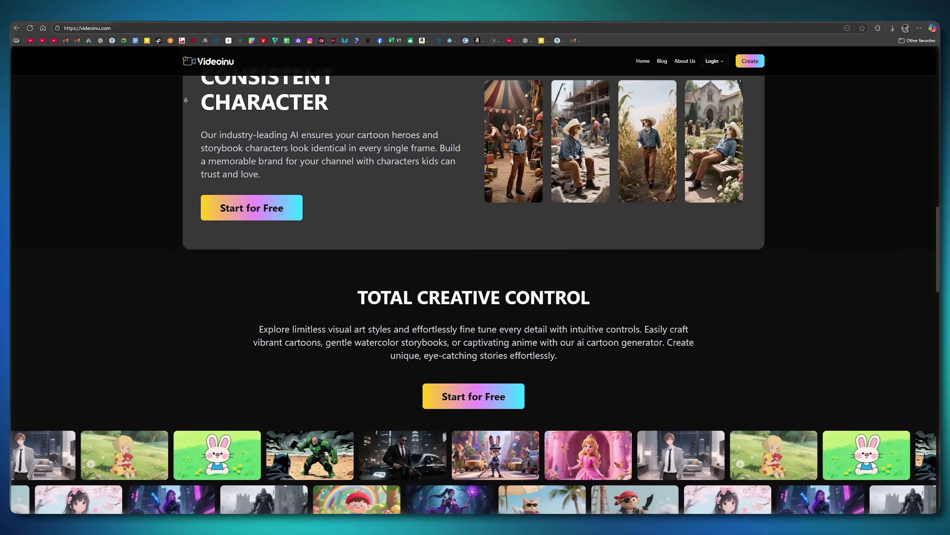
{"action": "scroll", "coordinate": [185, 99], "scroll_direction": "down", "scroll_amount": 3}
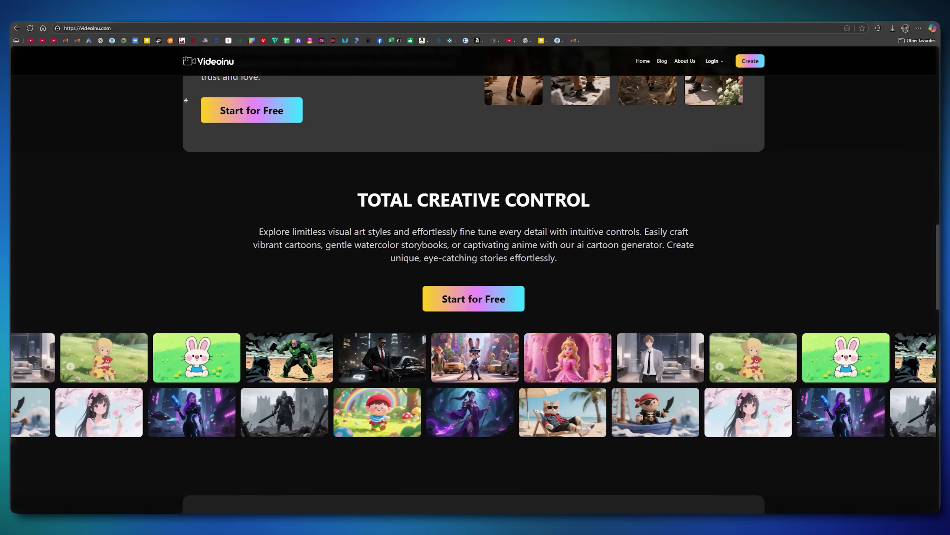
{"action": "scroll", "coordinate": [186, 100], "scroll_direction": "down", "scroll_amount": 3}
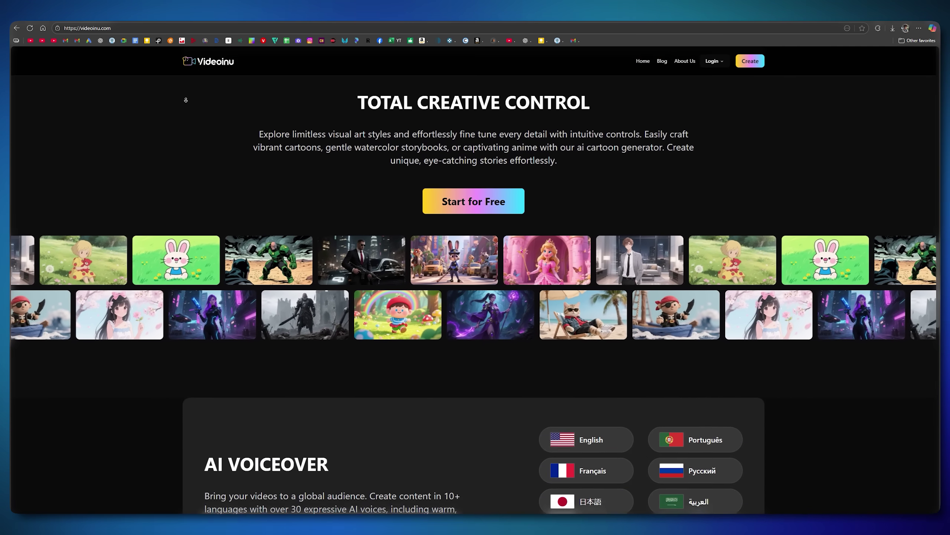
{"action": "scroll", "coordinate": [185, 99], "scroll_direction": "down", "scroll_amount": 3}
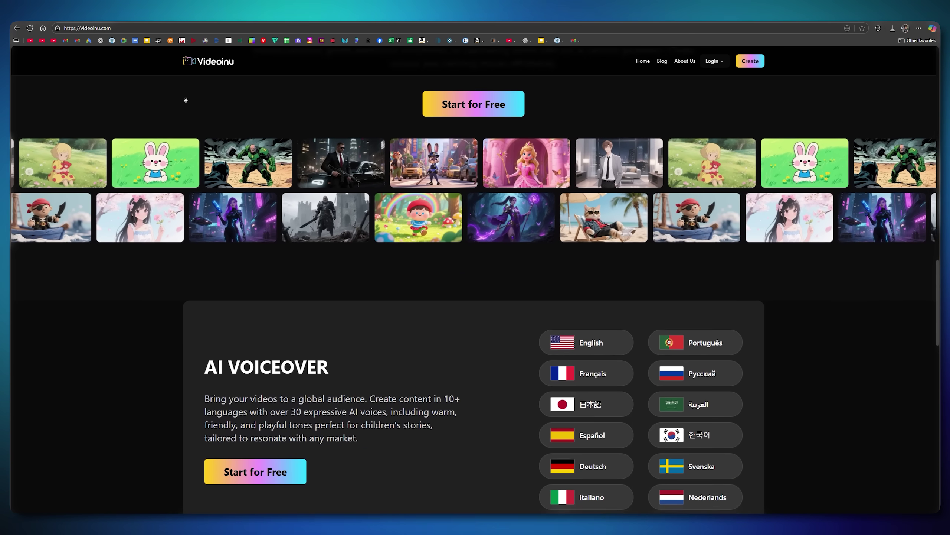
{"action": "scroll", "coordinate": [185, 100], "scroll_direction": "down", "scroll_amount": 3}
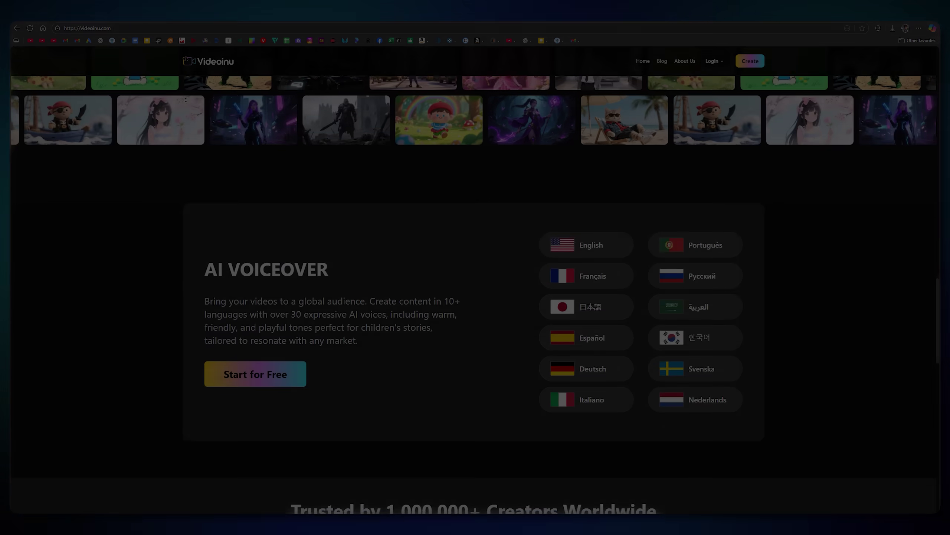